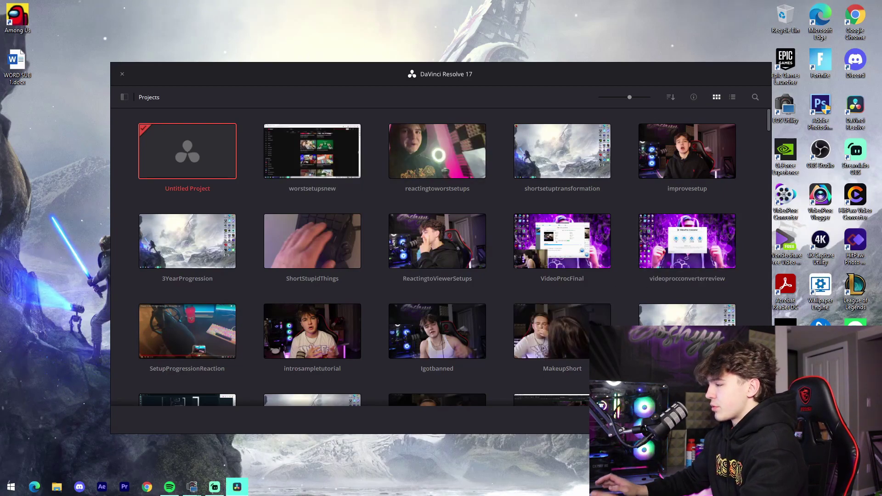
Step: Create a new project named editingtutorial3 and switch to the Edit page
{"action": "key", "text": "ctrl+n"}
{"action": "type", "text": "editingtutorial"}
{"action": "key", "text": "Return"}
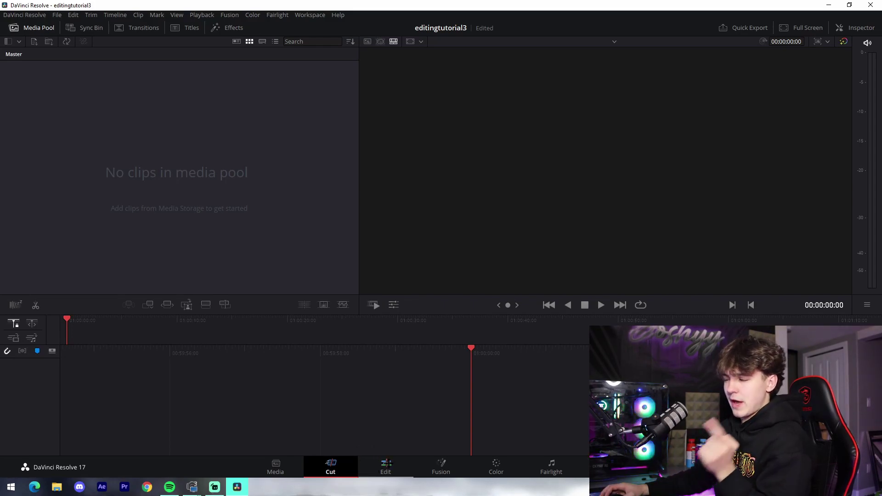
{"action": "left_click", "coordinate": [386, 466]}
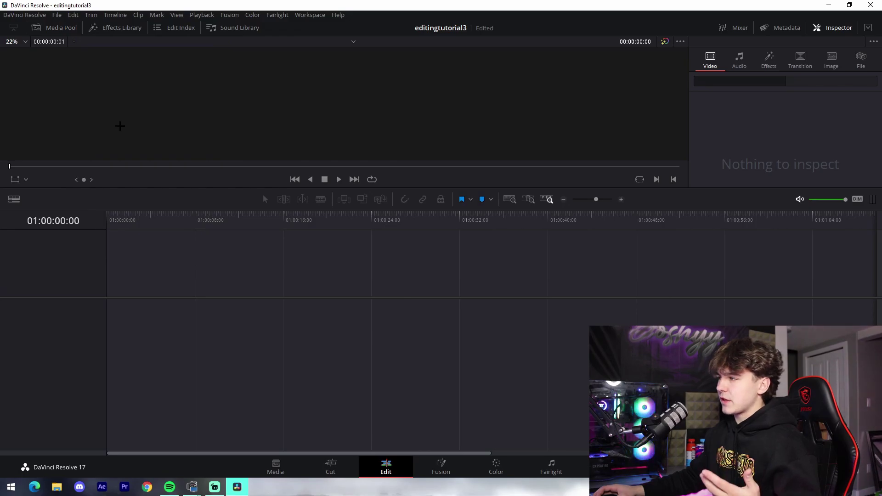
Step: Try showing and hiding the Media Pool and Effects Library, and hide the Inspector
{"action": "left_click", "coordinate": [55, 28]}
{"action": "left_click", "coordinate": [93, 31]}
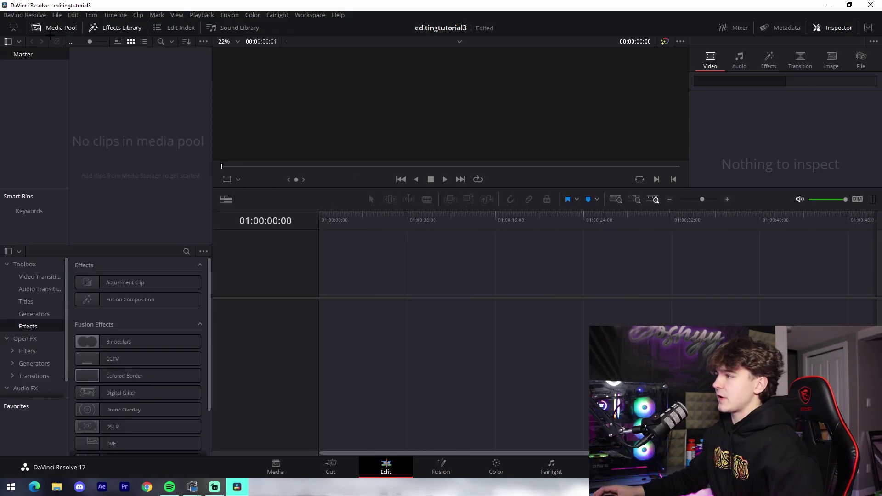
{"action": "left_click", "coordinate": [94, 30]}
{"action": "left_click", "coordinate": [63, 32]}
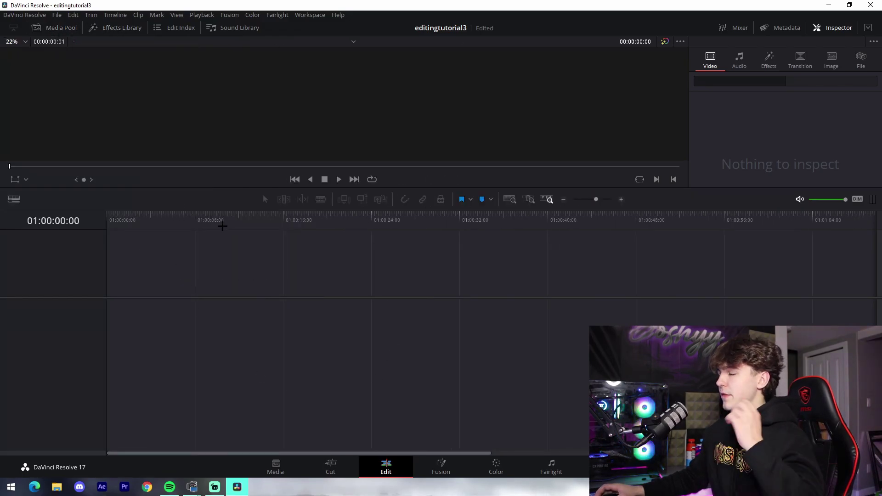
{"action": "left_click", "coordinate": [837, 26]}
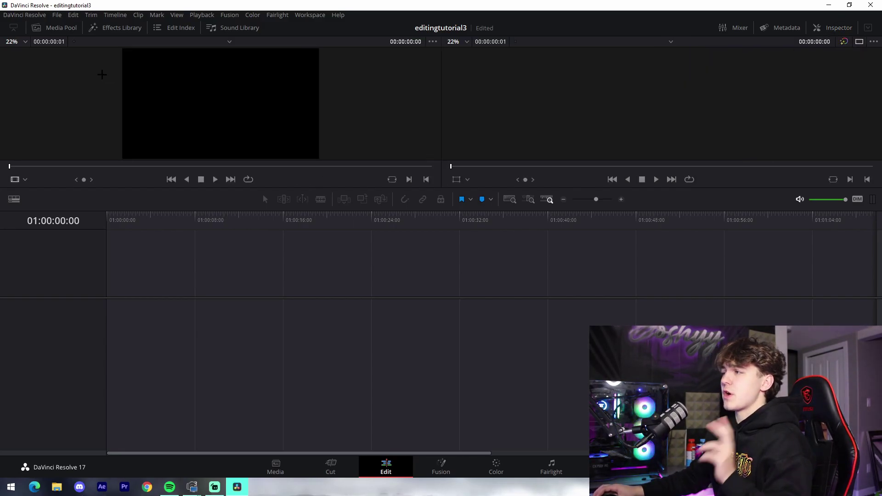
Step: Show the Media Pool, Effects Library and Inspector, and enlarge the viewer area above the timeline
{"action": "left_click", "coordinate": [58, 28]}
{"action": "left_click", "coordinate": [114, 28]}
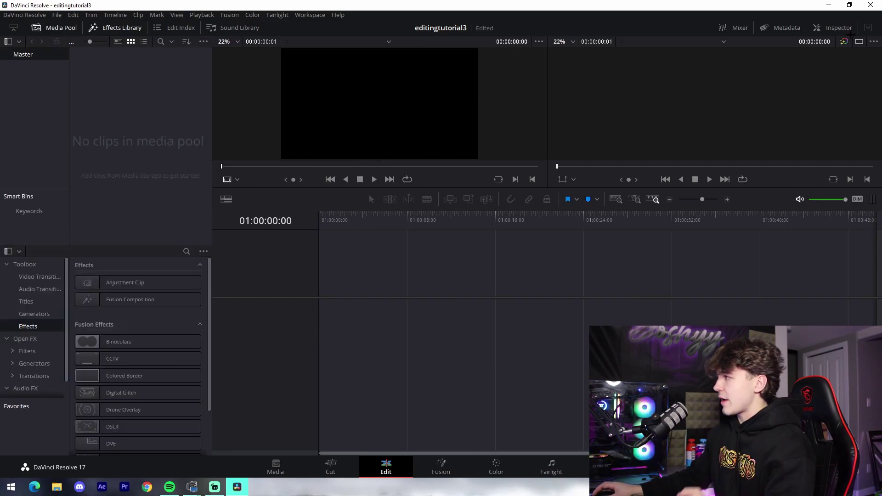
{"action": "left_click", "coordinate": [837, 28]}
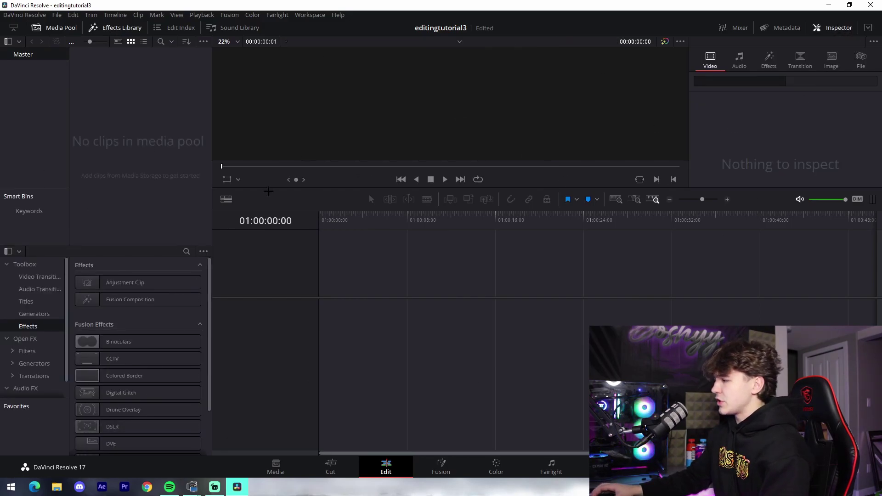
{"action": "left_click_drag", "start_coordinate": [455, 188], "coordinate": [455, 282]}
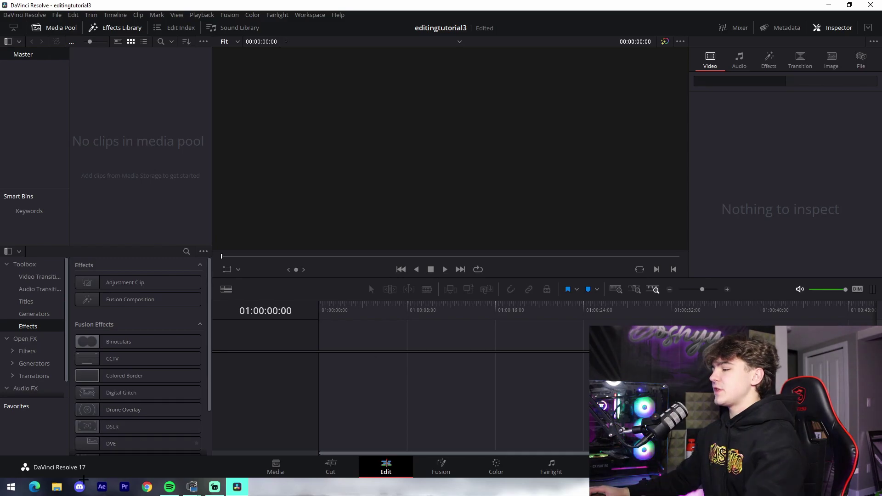
Step: Import the MVI_0405.MOV clip from its folder in Documents into the media pool using File Explorer
{"action": "left_click", "coordinate": [56, 486]}
{"action": "scroll", "coordinate": [288, 310], "scroll_direction": "down", "scroll_amount": 9}
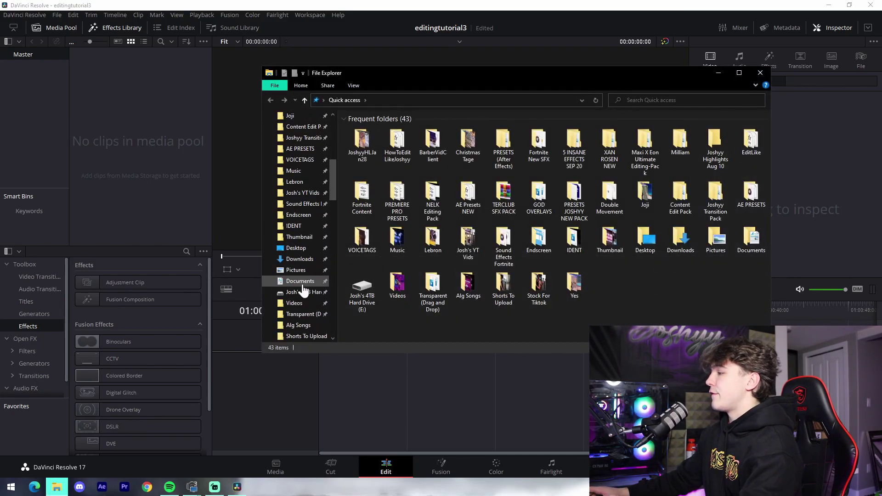
{"action": "left_click", "coordinate": [299, 226]}
{"action": "scroll", "coordinate": [512, 278], "scroll_direction": "down", "scroll_amount": 10}
{"action": "scroll", "coordinate": [511, 278], "scroll_direction": "down", "scroll_amount": 5}
{"action": "scroll", "coordinate": [519, 271], "scroll_direction": "up", "scroll_amount": 4}
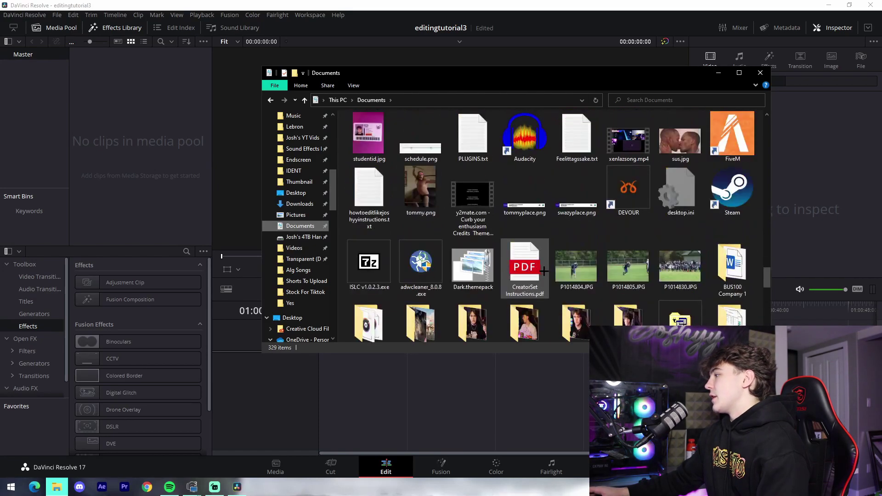
{"action": "scroll", "coordinate": [552, 294], "scroll_direction": "down", "scroll_amount": 1}
{"action": "double_click", "coordinate": [577, 251]}
{"action": "left_click_drag", "start_coordinate": [369, 143], "coordinate": [116, 146]}
{"action": "left_click", "coordinate": [469, 283]}
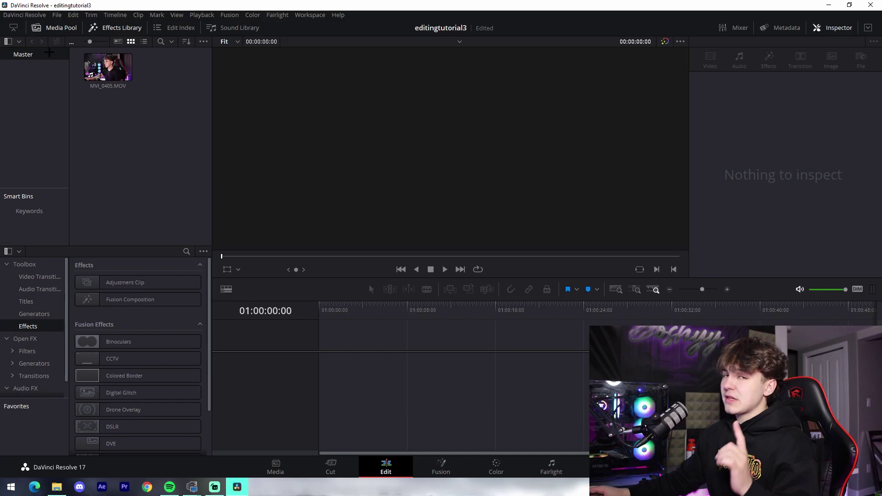
Step: Set the project's timeline frame rate to 60 frames per second and accept the frame rate change
{"action": "left_click", "coordinate": [57, 15]}
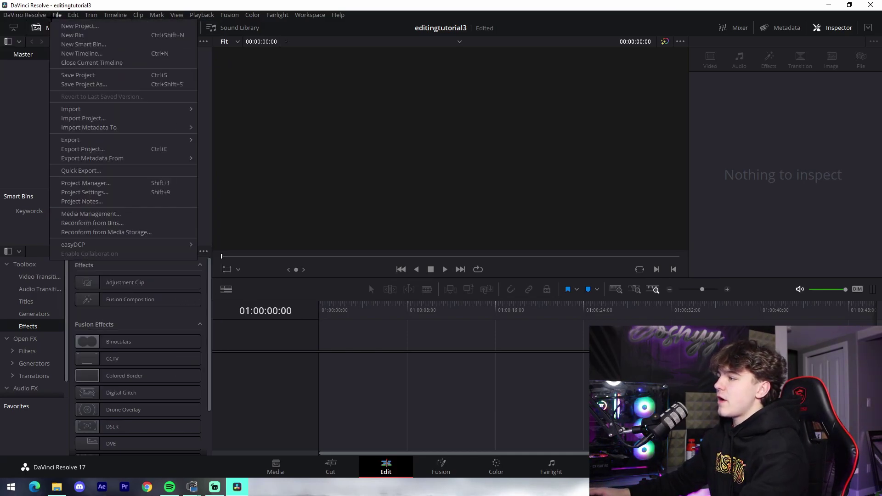
{"action": "left_click", "coordinate": [123, 193]}
{"action": "left_click", "coordinate": [434, 168]}
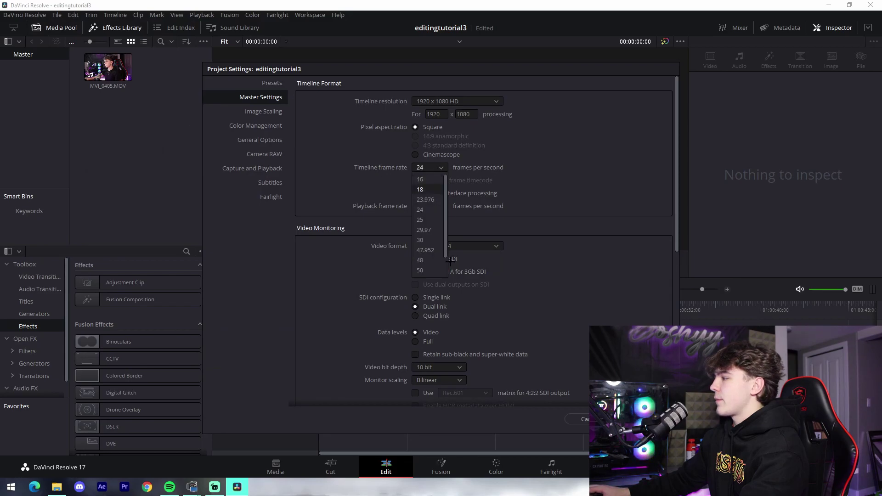
{"action": "left_click", "coordinate": [424, 273]}
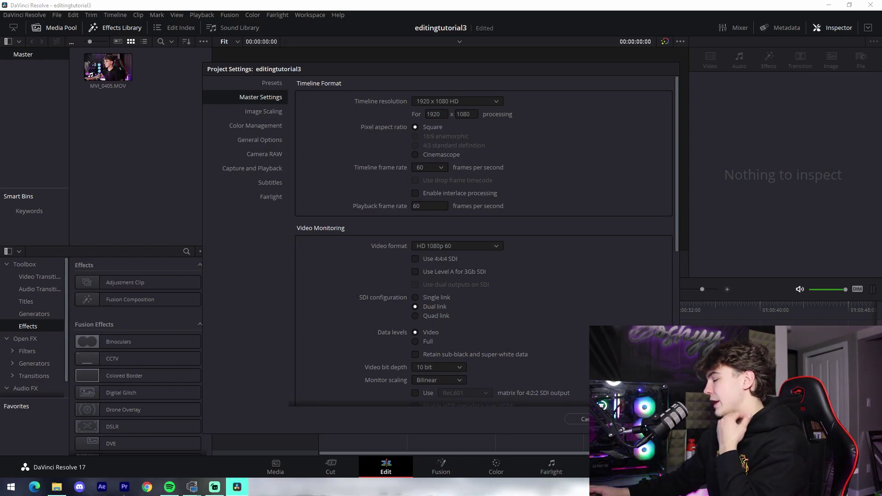
{"action": "left_click", "coordinate": [645, 419]}
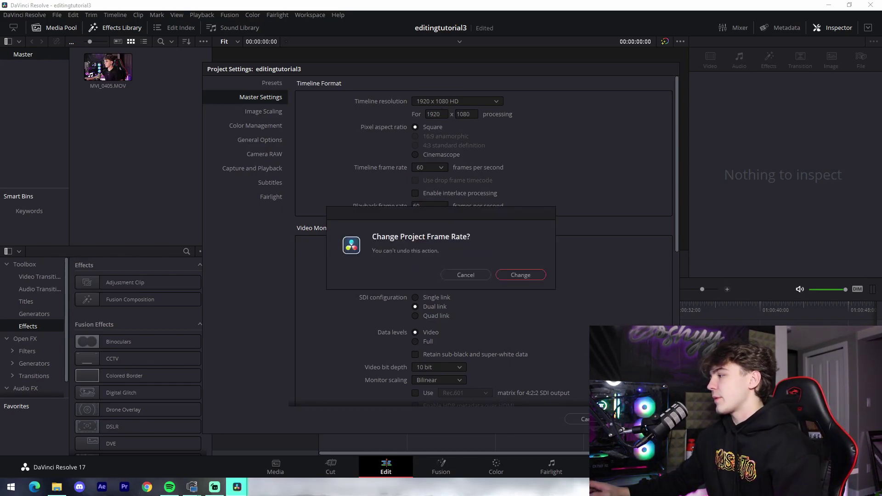
{"action": "left_click", "coordinate": [522, 276]}
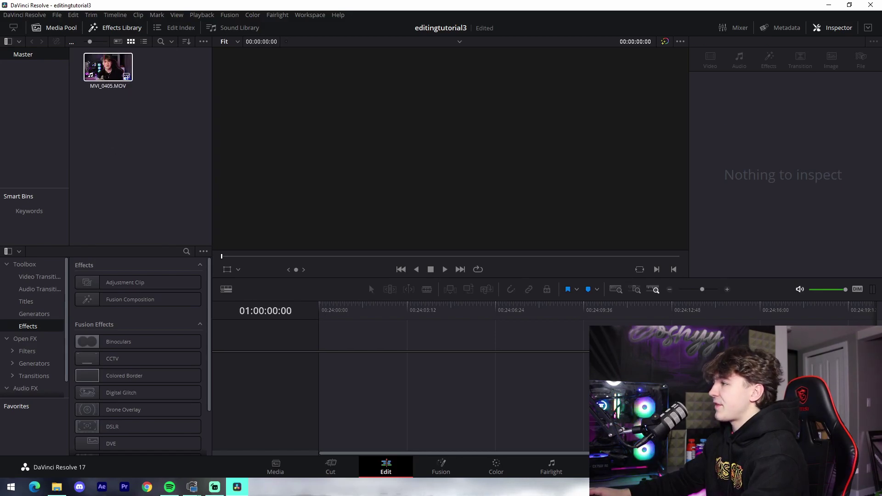
Step: Place the MVI_0405.MOV clip at the start of a new timeline and fit the timeline scale to it
{"action": "left_click_drag", "start_coordinate": [104, 89], "coordinate": [327, 372]}
{"action": "left_click", "coordinate": [695, 290]}
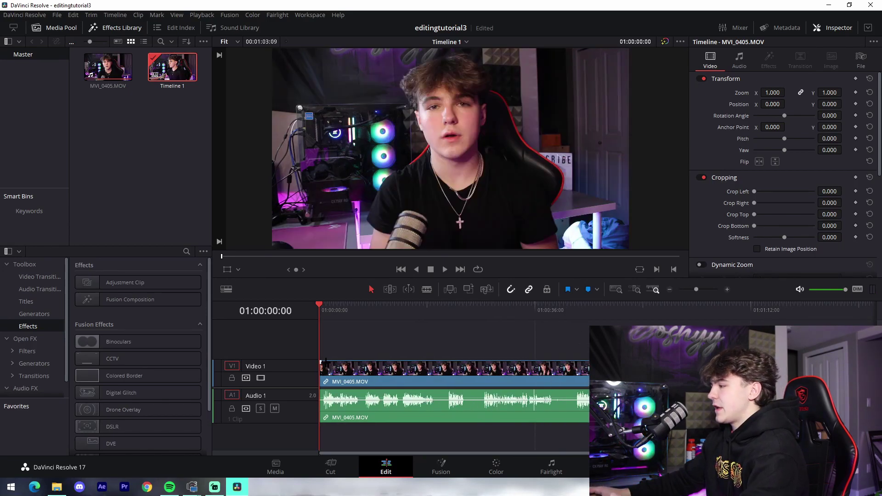
Step: Add a short fade-in at the start of the video clip and play the opening to check it
{"action": "left_click_drag", "start_coordinate": [322, 362], "coordinate": [325, 362]}
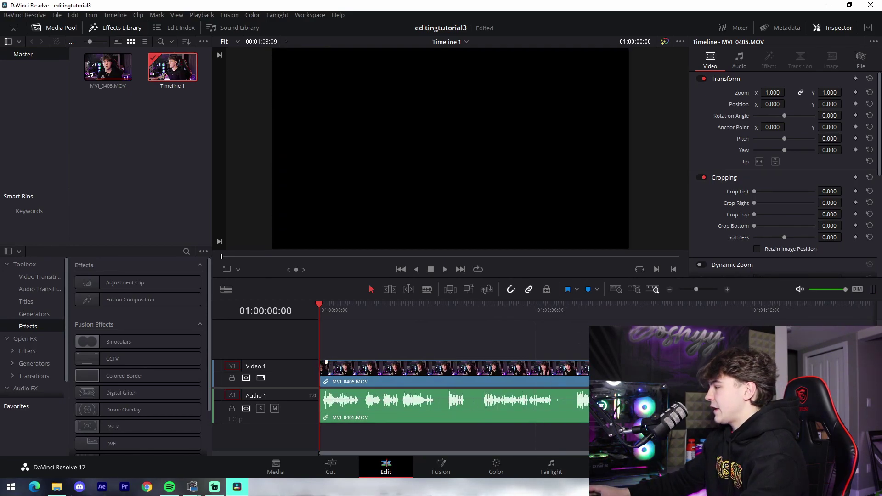
{"action": "key", "text": "space"}
{"action": "left_click", "coordinate": [689, 312]}
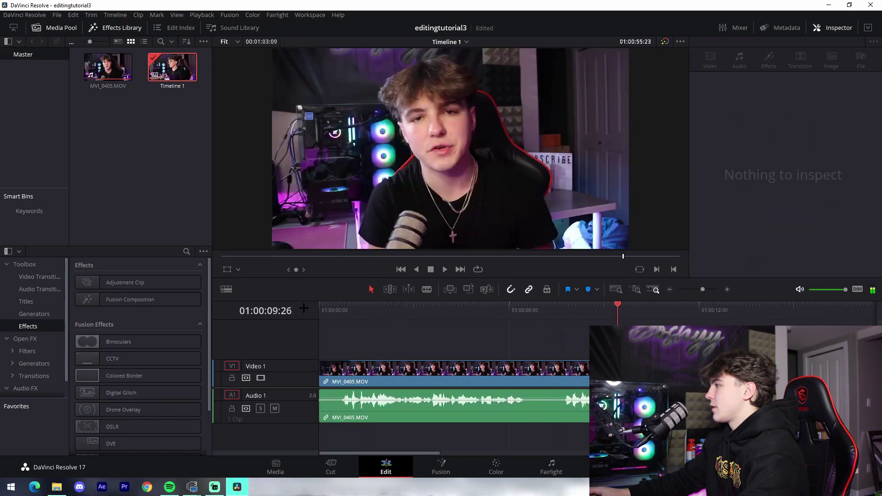
{"action": "key", "text": "space"}
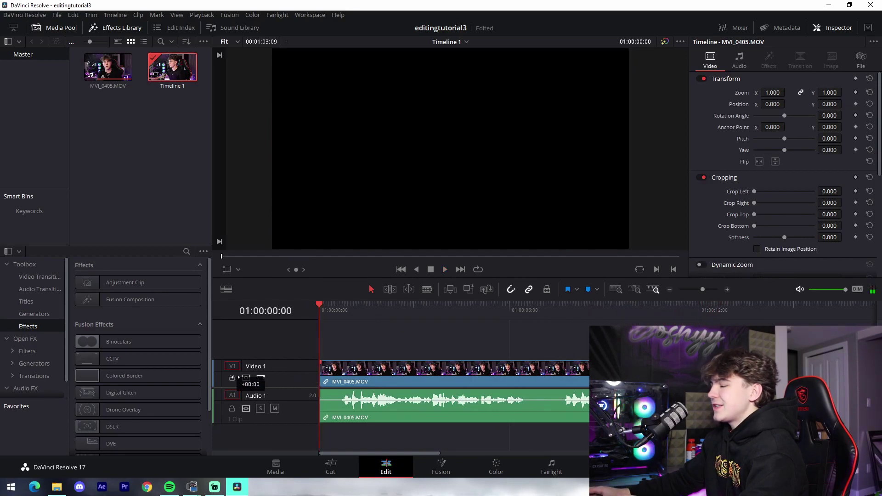
{"action": "left_click_drag", "start_coordinate": [232, 378], "coordinate": [235, 377]}
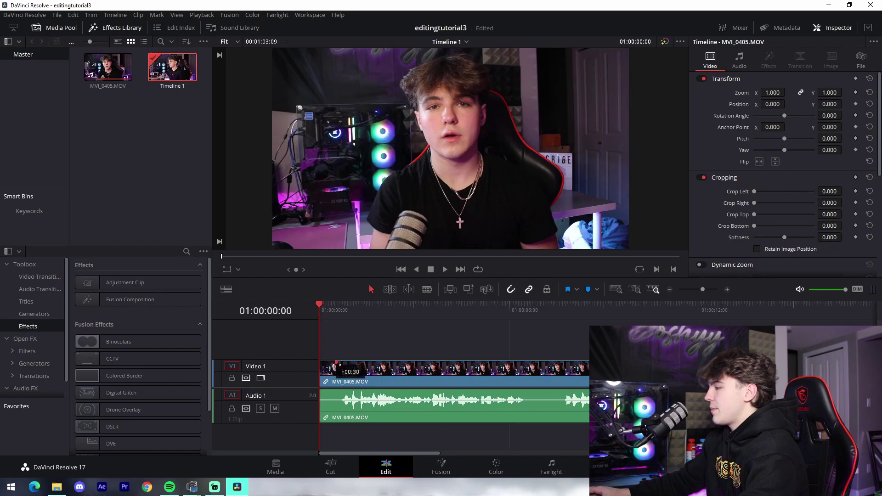
{"action": "key", "text": "space"}
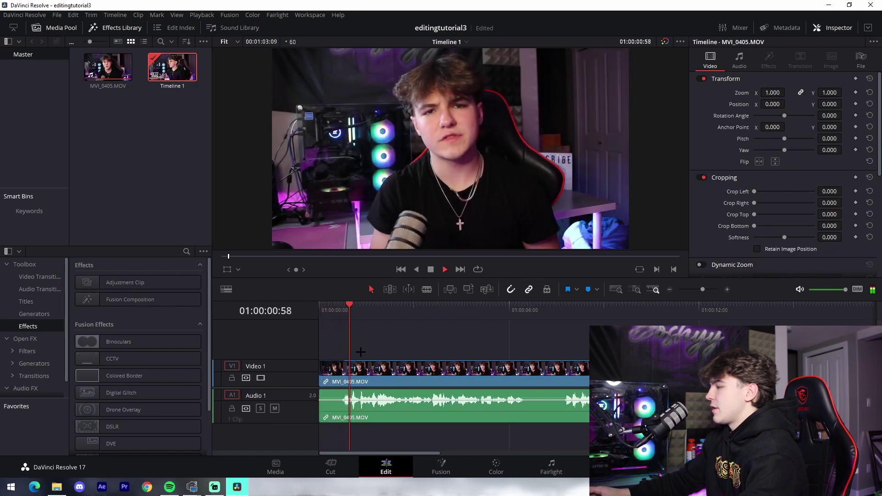
{"action": "key", "text": "space"}
{"action": "left_click_drag", "start_coordinate": [354, 313], "coordinate": [313, 312]}
{"action": "key", "text": "space"}
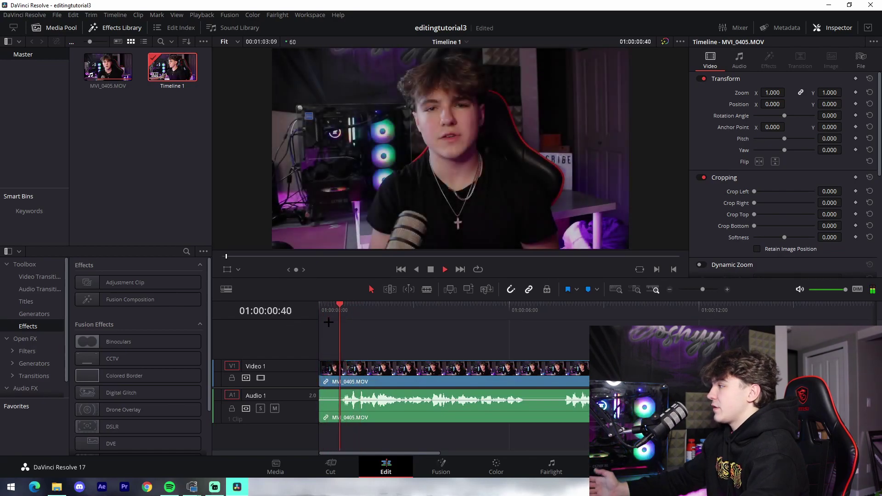
Step: Save the project
{"action": "left_click_drag", "start_coordinate": [702, 289], "coordinate": [696, 289]}
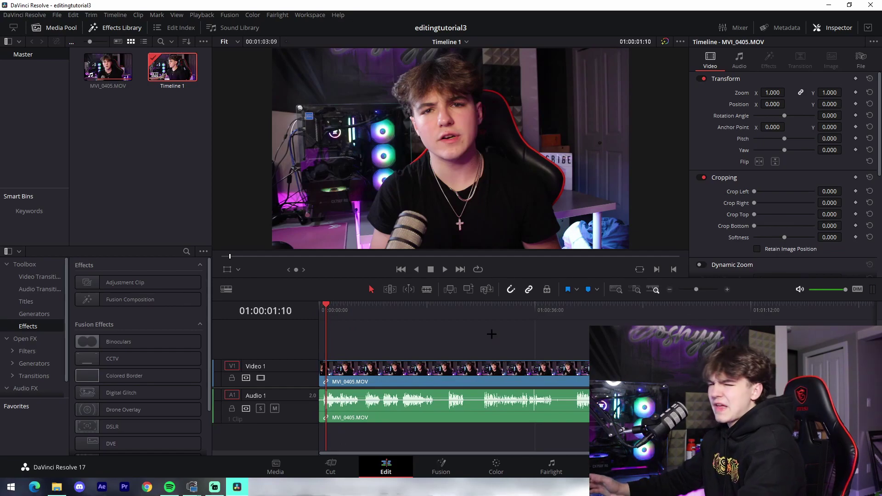
{"action": "key", "text": "ctrl+s"}
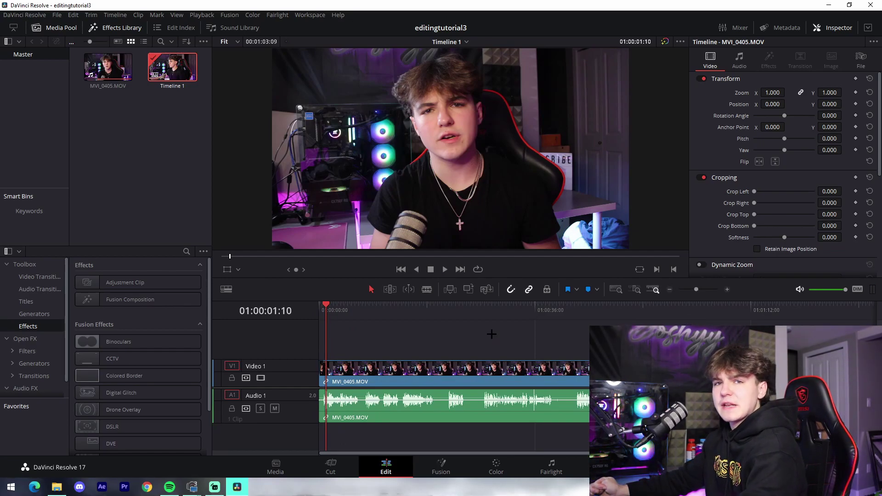
Step: Split the clip with the Blade tool at the start and end of the silent pause after the first spoken section
{"action": "scroll", "coordinate": [492, 334], "scroll_direction": "up", "scroll_amount": 4}
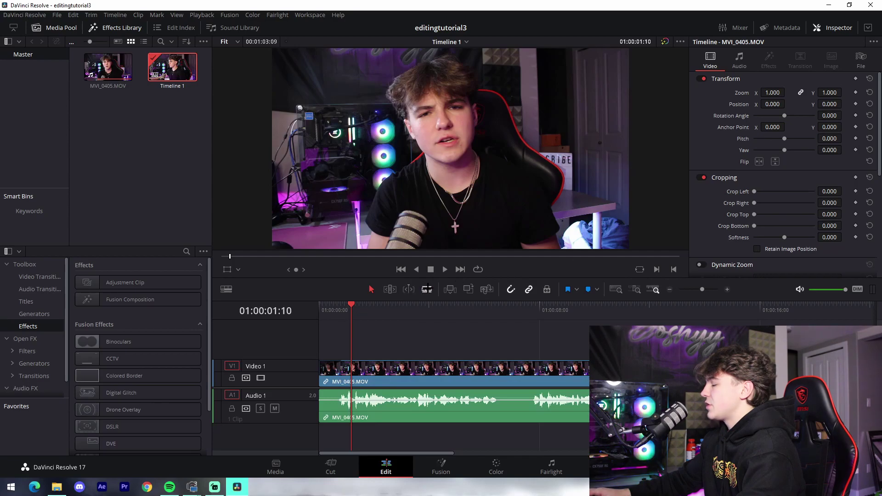
{"action": "left_click", "coordinate": [499, 370]}
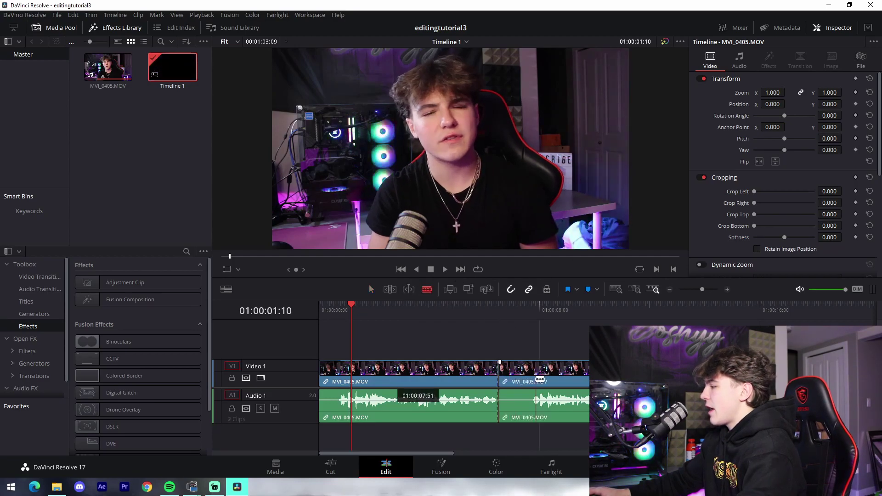
{"action": "left_click", "coordinate": [532, 374]}
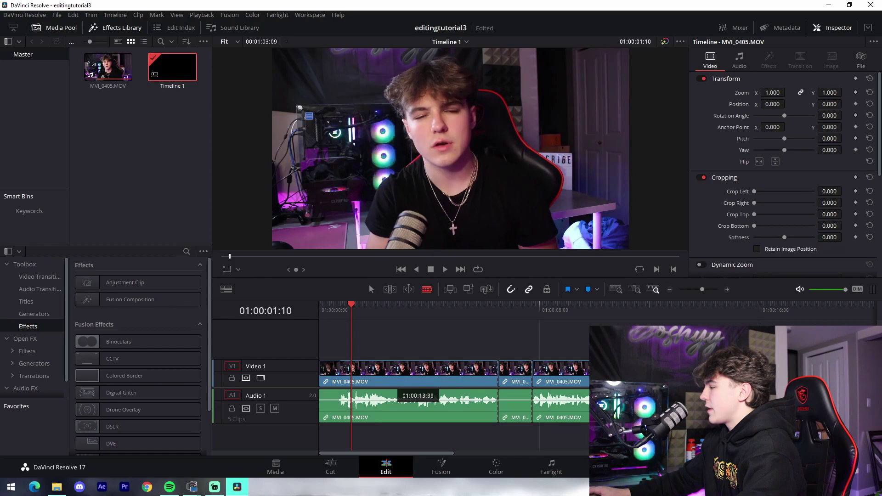
Step: Try deleting the short silent segment between the two cuts, and undo the deletion
{"action": "key", "text": "a"}
{"action": "left_click", "coordinate": [515, 374]}
{"action": "key", "text": "Delete"}
{"action": "key", "text": "ctrl+z"}
{"action": "key", "text": "ctrl+z"}
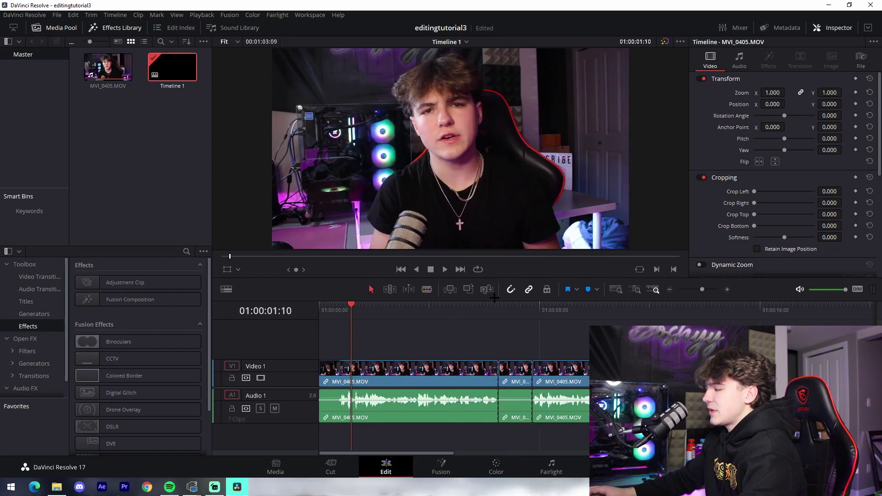
Step: Try removing the silent segment while leaving a gap and moving the following clip back to close it, then undo both edits
{"action": "left_click", "coordinate": [515, 374]}
{"action": "key", "text": "BackSpace"}
{"action": "left_click_drag", "start_coordinate": [566, 374], "coordinate": [532, 374]}
{"action": "key", "text": "ctrl+z"}
{"action": "key", "text": "ctrl+z"}
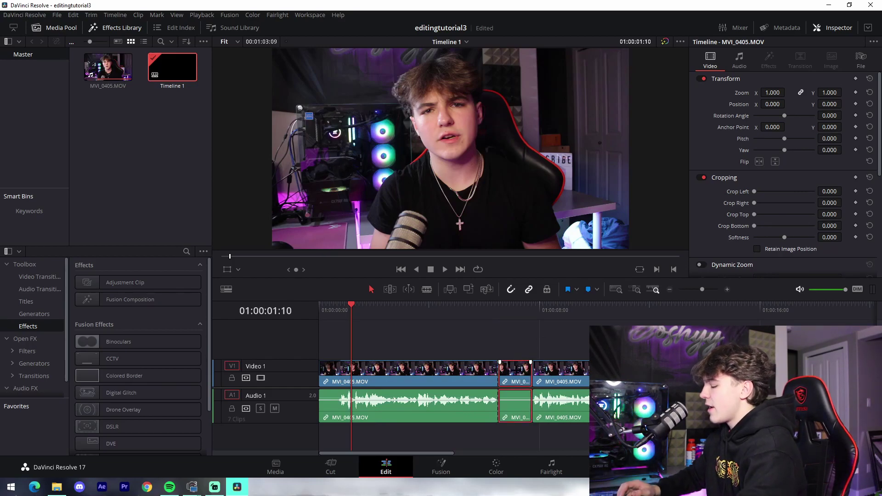
Step: Ripple delete the silent segment after the first section and the next short pause, closing both gaps
{"action": "key", "text": "Delete"}
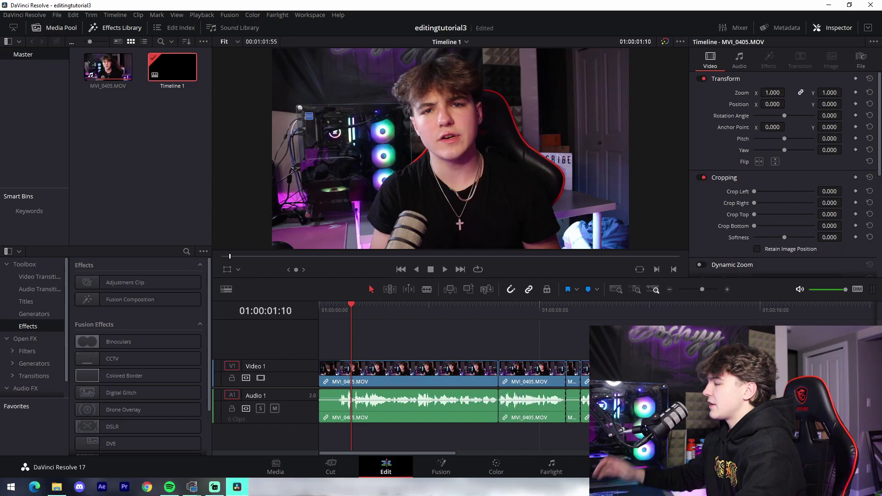
{"action": "left_click", "coordinate": [569, 373]}
{"action": "key", "text": "Delete"}
{"action": "key", "text": "Delete"}
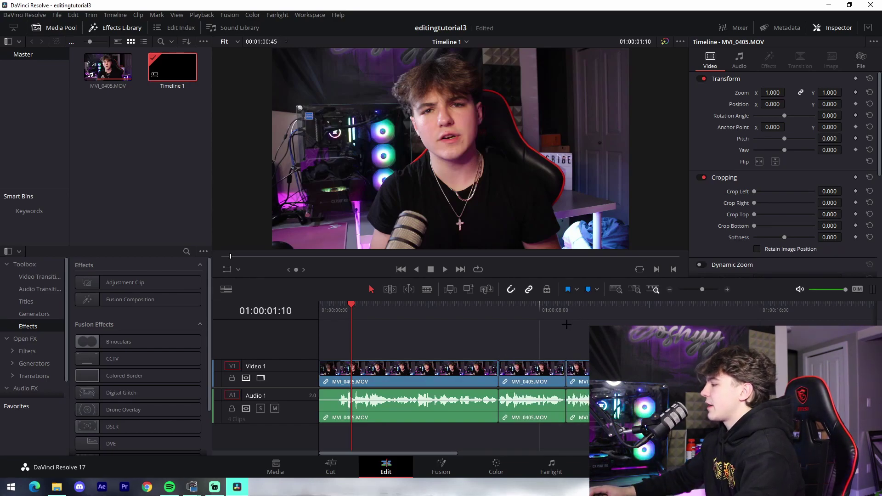
Step: Play the timeline across the two new cuts to check how the joined sections flow
{"action": "left_click", "coordinate": [489, 305]}
{"action": "key", "text": "space"}
{"action": "left_click", "coordinate": [550, 312]}
{"action": "key", "text": "space"}
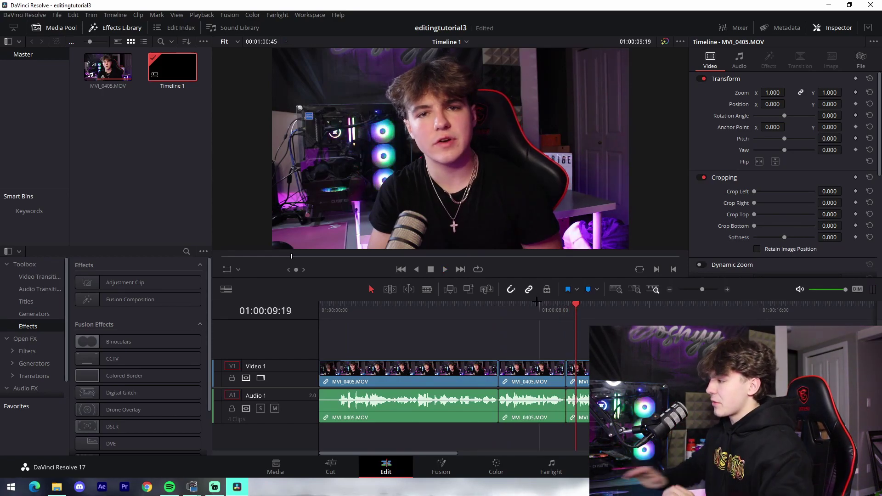
Step: Try shortening the end of the third clip on the timeline, and undo the trim
{"action": "key", "text": "ctrl+minus"}
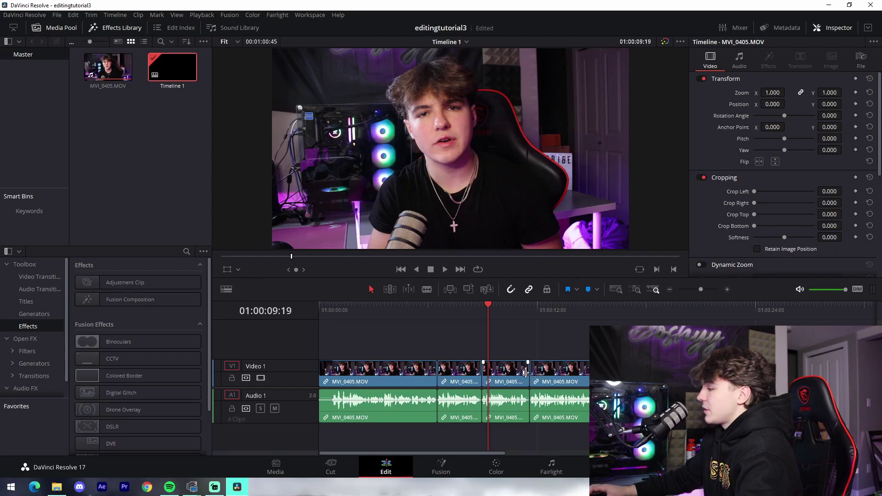
{"action": "mouse_move", "coordinate": [525, 372]}
{"action": "left_mouse_down"}
{"action": "mouse_move", "coordinate": [503, 379]}
{"action": "mouse_move", "coordinate": [515, 378]}
{"action": "left_mouse_up"}
{"action": "key", "text": "ctrl+z"}
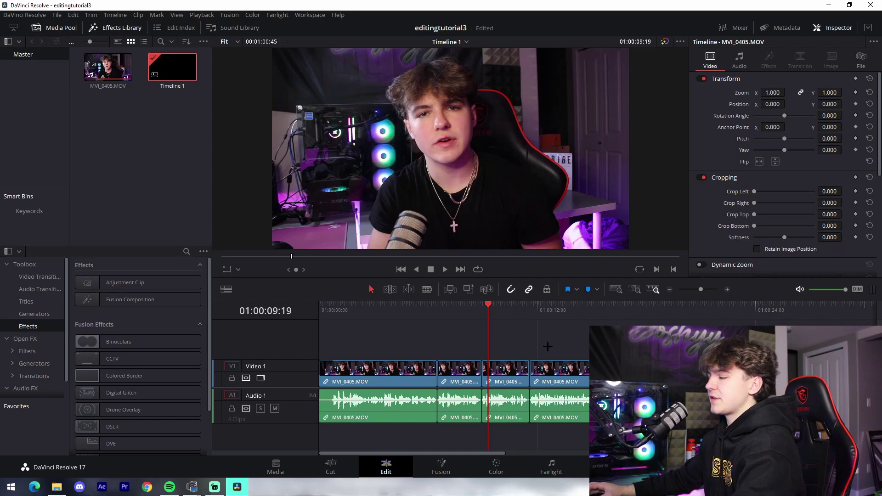
Step: Add a basic Text title on a new video track above the start of the first clip and preview it over the footage
{"action": "left_click", "coordinate": [33, 302]}
{"action": "left_click_drag", "start_coordinate": [110, 351], "coordinate": [326, 344]}
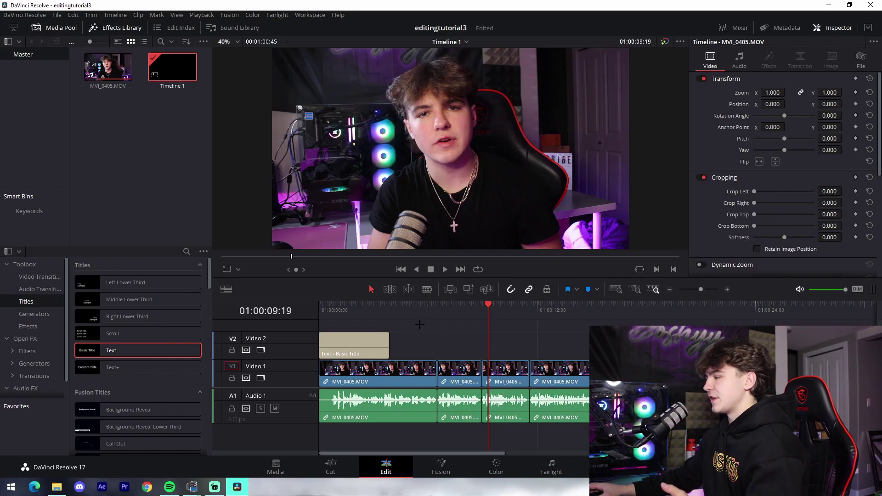
{"action": "left_click", "coordinate": [360, 343]}
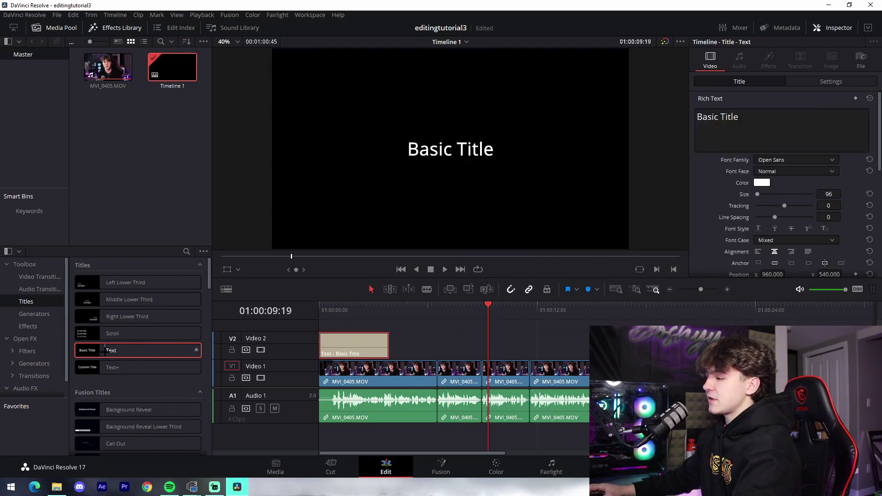
{"action": "left_click", "coordinate": [336, 313]}
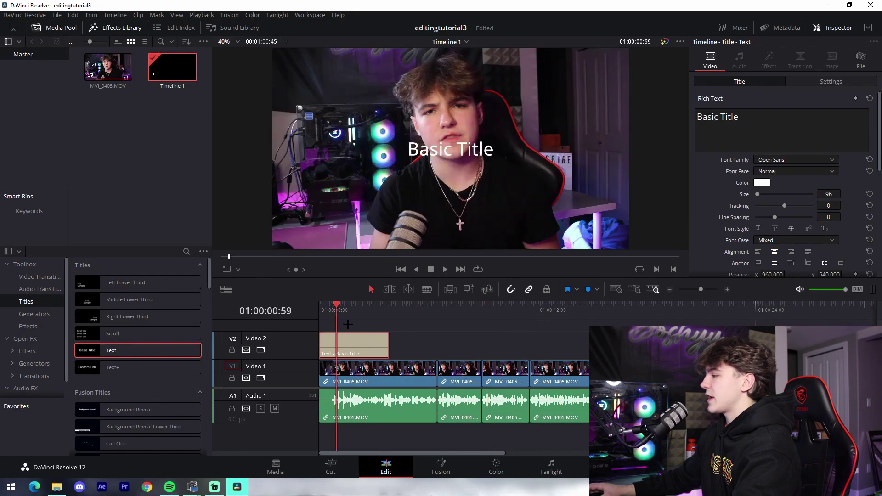
Step: Replace the title's text with "what's up"
{"action": "type", "text": "hshsh"}
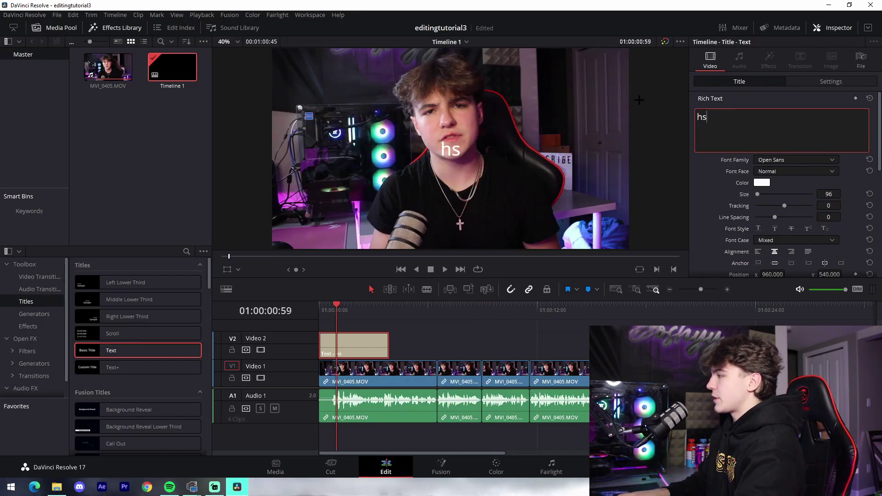
{"action": "key", "text": "BackSpace"}
{"action": "key", "text": "BackSpace"}
{"action": "key", "text": "BackSpace"}
{"action": "key", "text": "BackSpace"}
{"action": "key", "text": "BackSpace"}
{"action": "type", "text": "what's up"}
Step: Set the title's font family to Hanson and its size to 189
{"action": "left_click", "coordinate": [795, 160]}
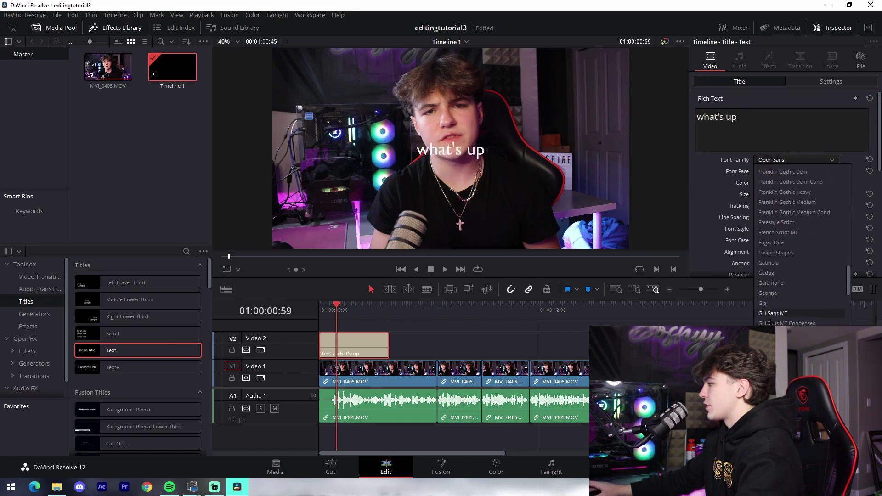
{"action": "left_click", "coordinate": [769, 203]}
{"action": "left_click", "coordinate": [796, 160]}
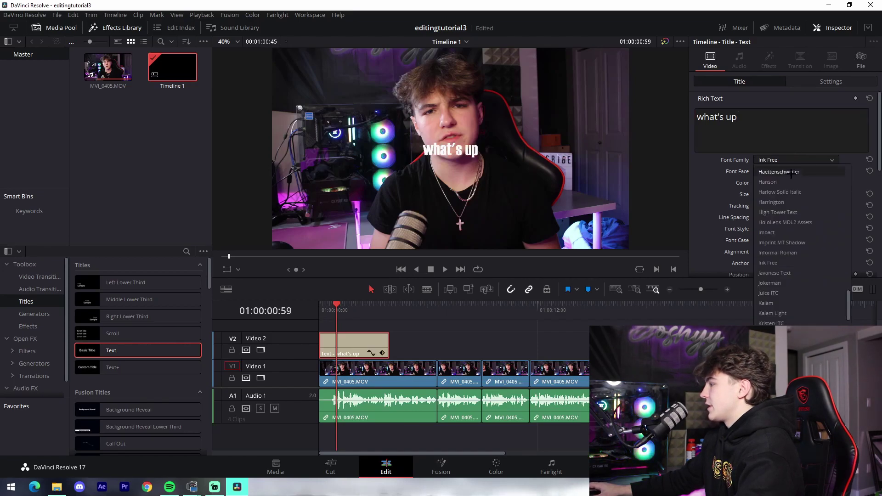
{"action": "scroll", "coordinate": [794, 304], "scroll_direction": "down", "scroll_amount": 10}
{"action": "left_click", "coordinate": [771, 374]}
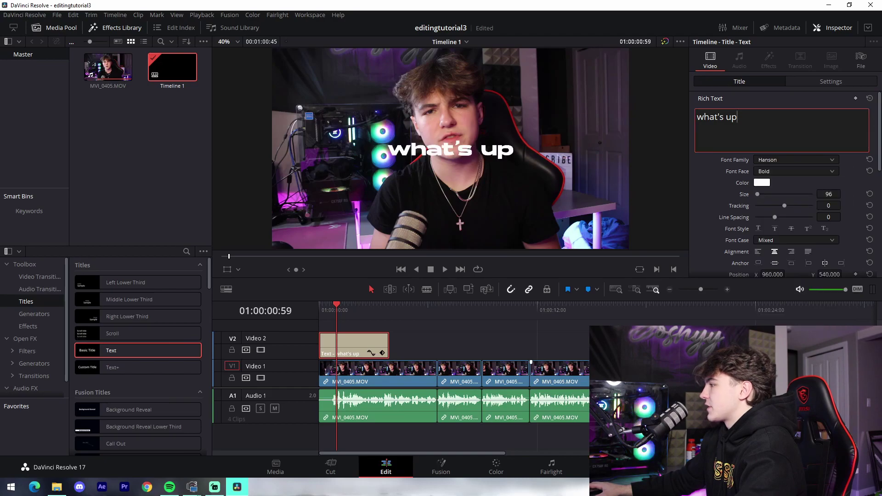
{"action": "left_click_drag", "start_coordinate": [831, 194], "coordinate": [872, 194]}
Step: Give the title a drop shadow offset of -15 in X and Y and a stroke of size 5
{"action": "scroll", "coordinate": [735, 216], "scroll_direction": "down", "scroll_amount": 3}
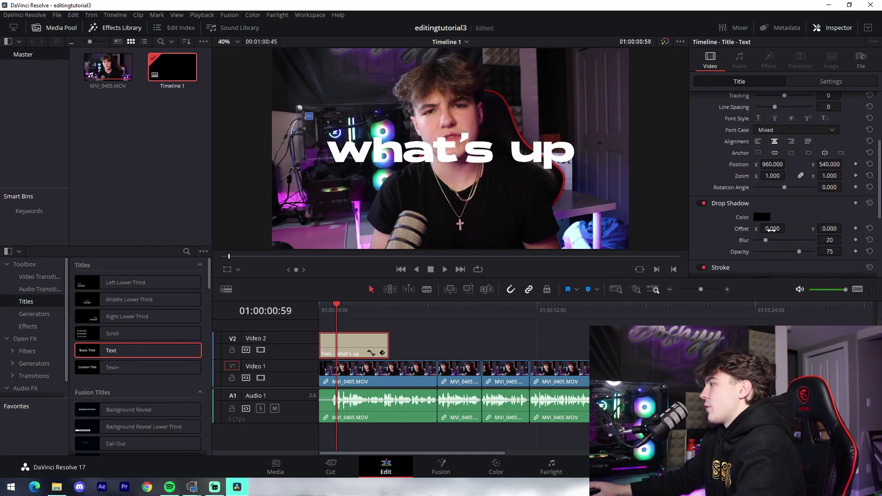
{"action": "left_click_drag", "start_coordinate": [828, 228], "coordinate": [845, 238]}
{"action": "scroll", "coordinate": [725, 243], "scroll_direction": "down", "scroll_amount": 2}
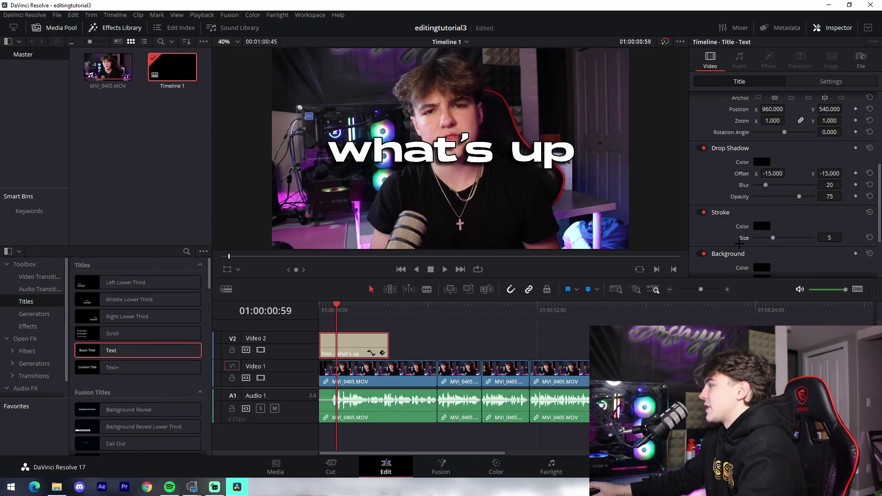
{"action": "scroll", "coordinate": [736, 262], "scroll_direction": "down", "scroll_amount": 2}
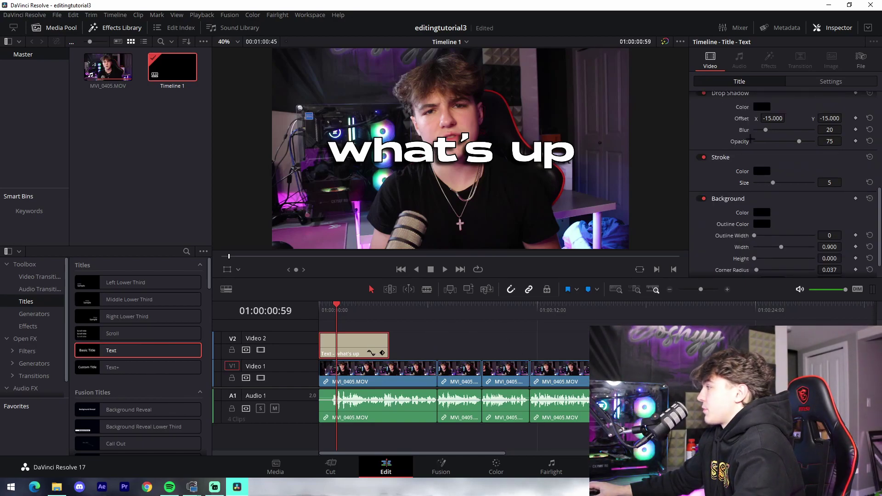
{"action": "scroll", "coordinate": [760, 130], "scroll_direction": "up", "scroll_amount": 10}
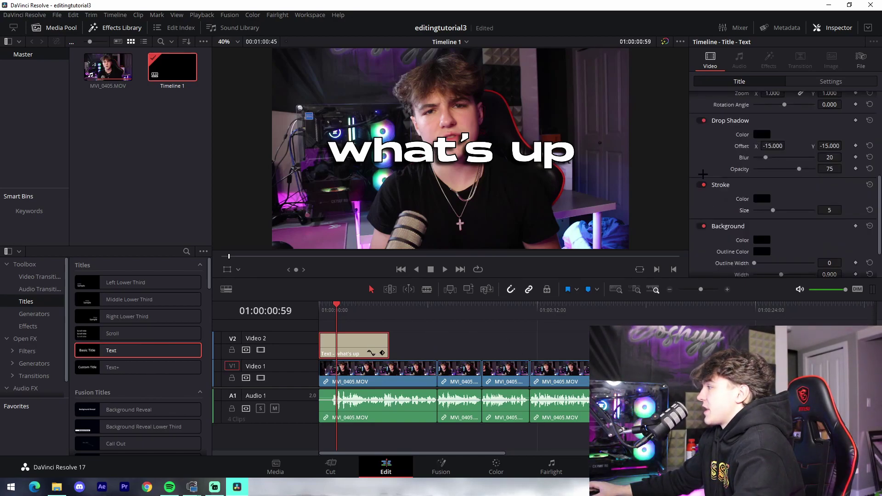
Step: Try adjusting the title's transform settings, undo the change, and return to its text settings
{"action": "left_click", "coordinate": [806, 82]}
{"action": "left_click_drag", "start_coordinate": [768, 112], "coordinate": [790, 136]}
{"action": "key", "text": "ctrl+z"}
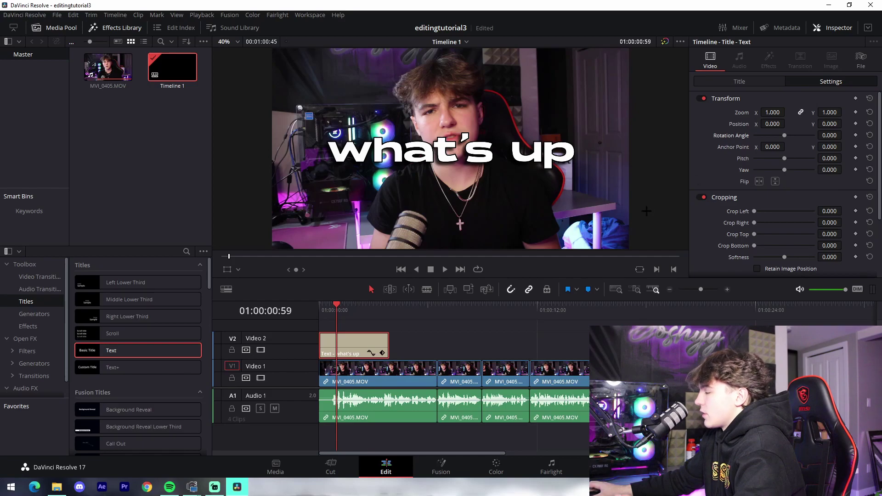
{"action": "left_click", "coordinate": [738, 81]}
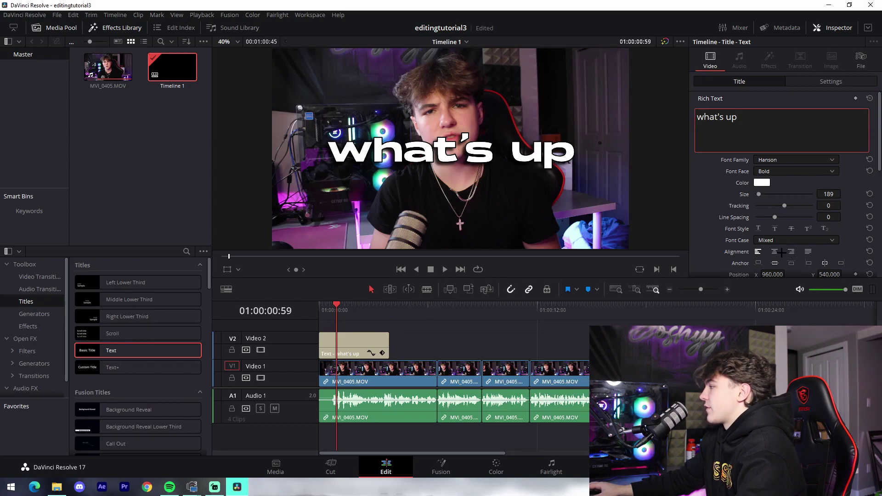
{"action": "left_click", "coordinate": [426, 363]}
{"action": "left_click", "coordinate": [385, 342]}
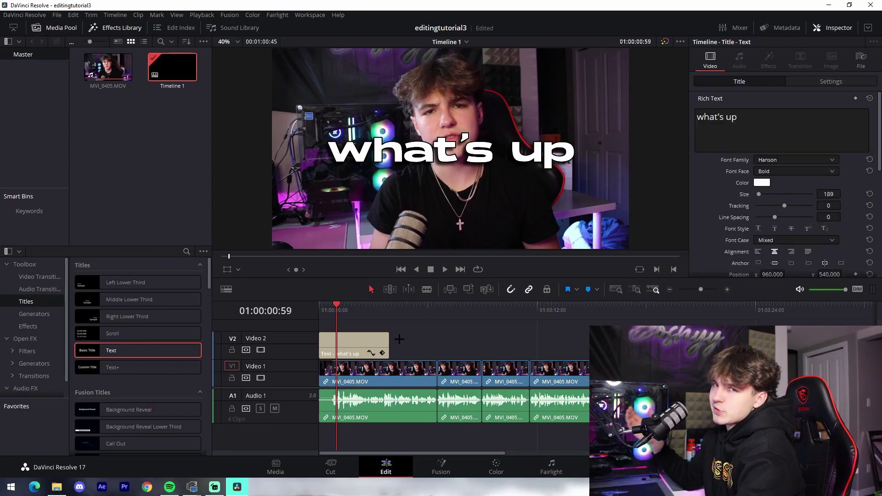
{"action": "left_click", "coordinate": [360, 336]}
Step: Place an adjustment clip above the second and third clips and move it over the fourth clip
{"action": "left_click", "coordinate": [28, 326]}
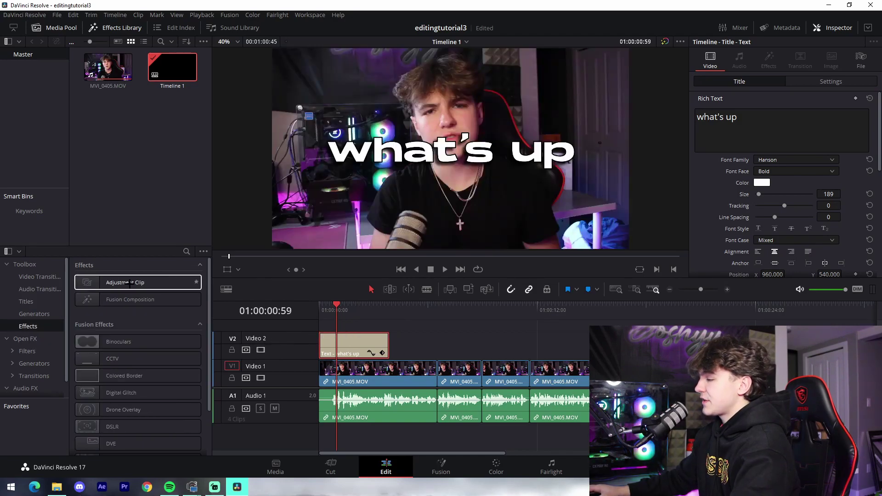
{"action": "left_click_drag", "start_coordinate": [125, 283], "coordinate": [439, 344]}
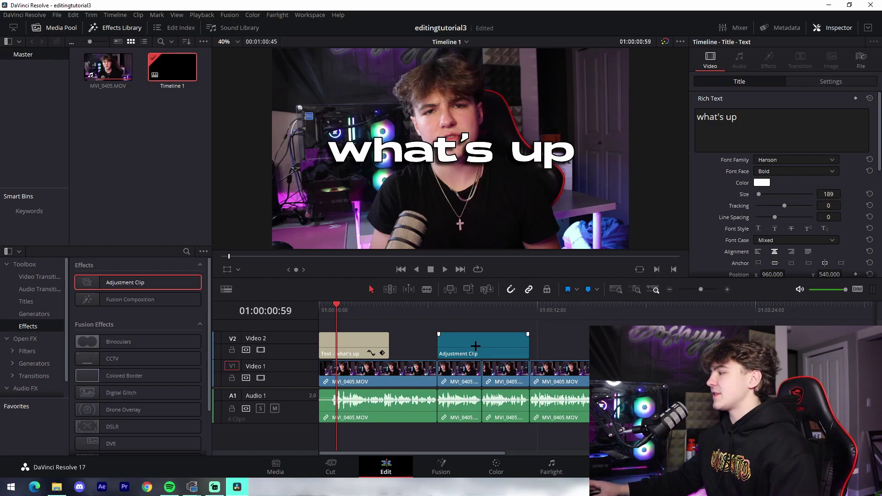
{"action": "left_click", "coordinate": [455, 311]}
{"action": "left_click_drag", "start_coordinate": [482, 348], "coordinate": [574, 345]}
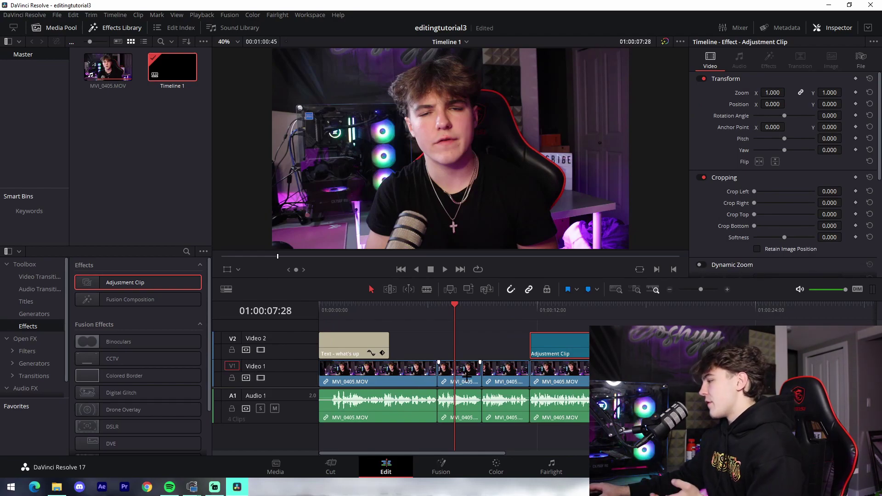
Step: Search the effects for "glow" and try the Resolve FX Glow effect directly on the first and third footage clips
{"action": "left_click", "coordinate": [25, 339]}
{"action": "left_click", "coordinate": [186, 251]}
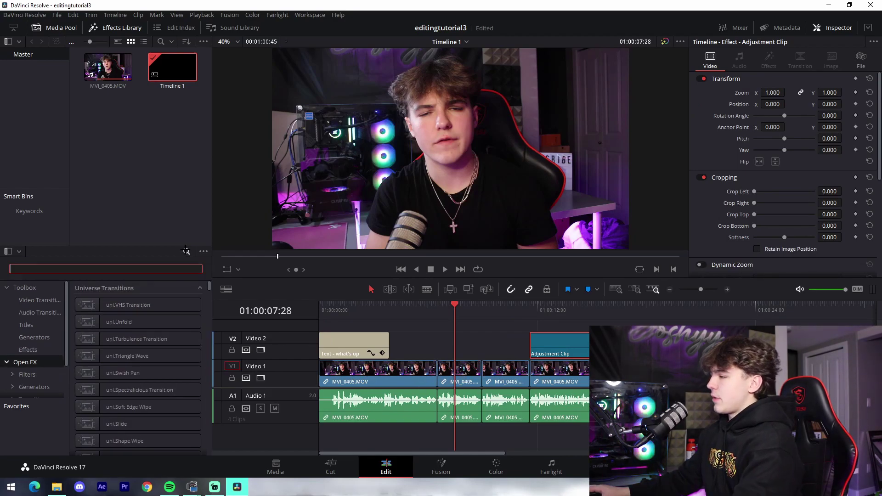
{"action": "type", "text": "glow"}
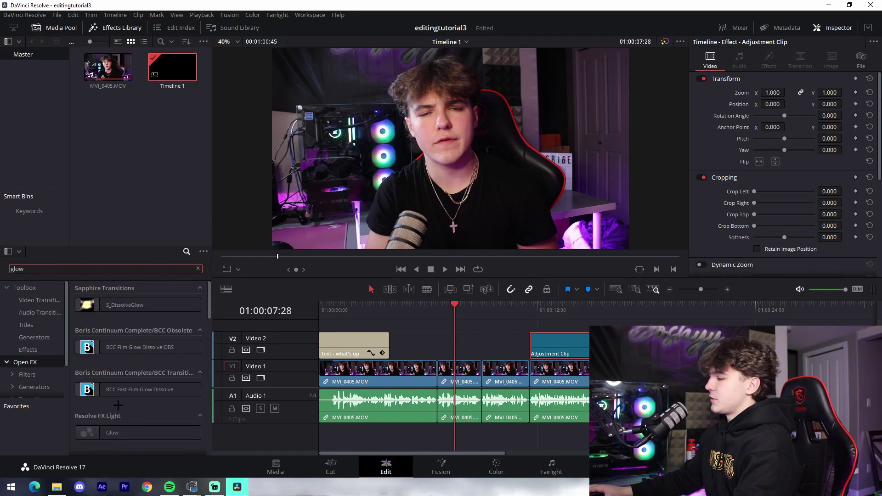
{"action": "scroll", "coordinate": [138, 368], "scroll_direction": "down", "scroll_amount": 2}
{"action": "left_click_drag", "start_coordinate": [112, 381], "coordinate": [374, 380]}
{"action": "left_click_drag", "start_coordinate": [124, 378], "coordinate": [500, 375]}
{"action": "left_click_drag", "start_coordinate": [485, 310], "coordinate": [450, 308]}
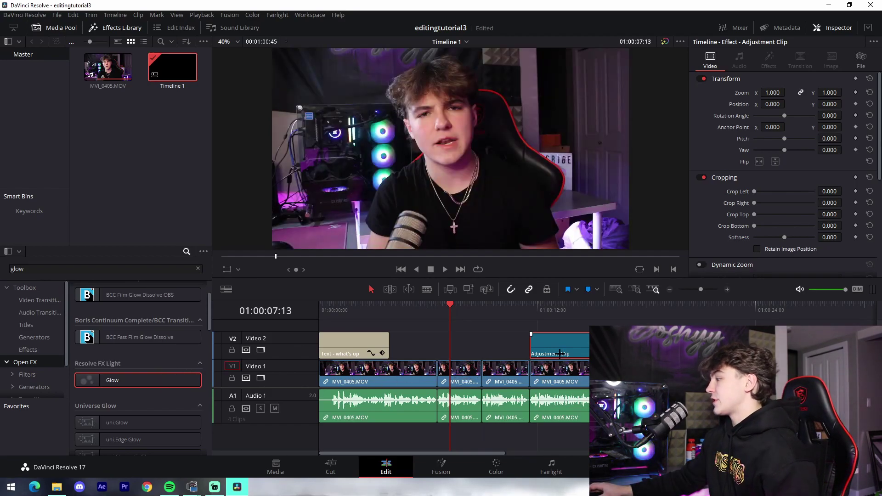
Step: Move the adjustment clip back over the second and third clips and apply the Glow effect to it
{"action": "left_click_drag", "start_coordinate": [557, 353], "coordinate": [465, 353]}
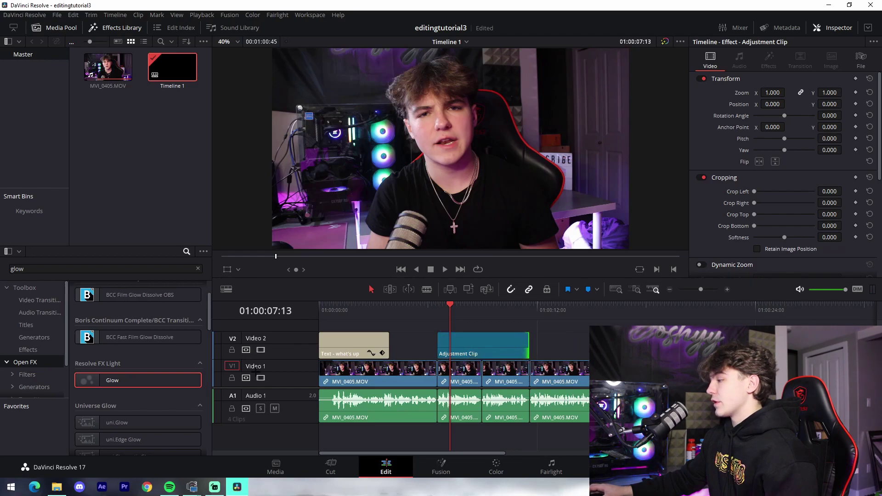
{"action": "left_click_drag", "start_coordinate": [113, 381], "coordinate": [465, 347]}
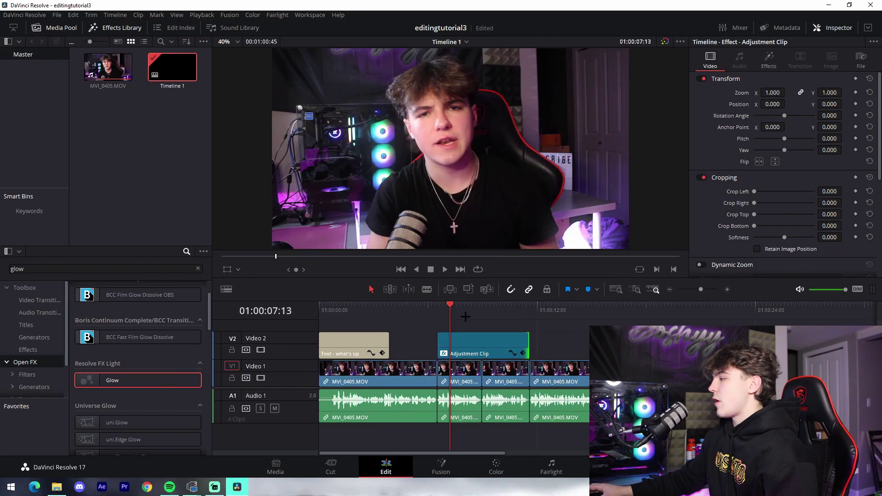
{"action": "left_click_drag", "start_coordinate": [465, 317], "coordinate": [496, 315]}
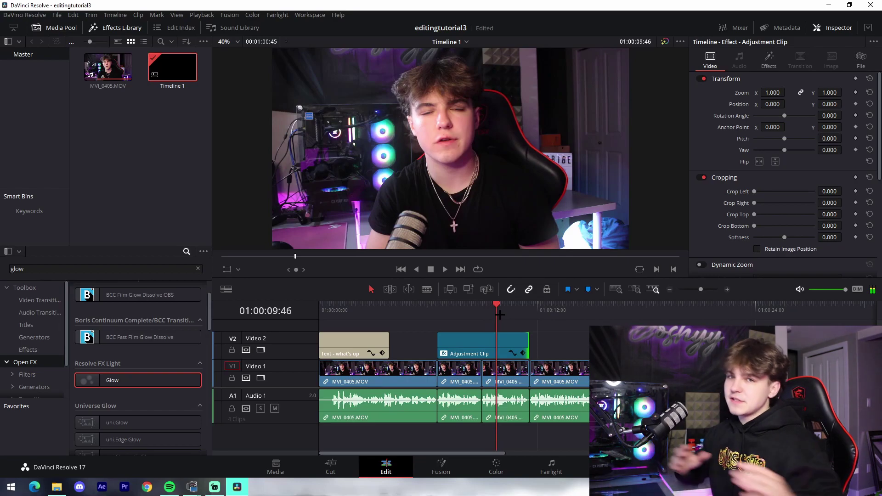
{"action": "left_click", "coordinate": [540, 314]}
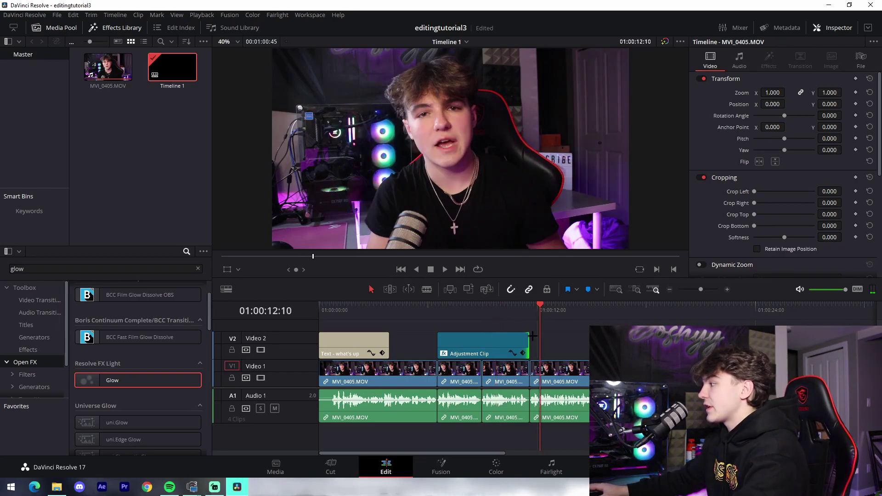
Step: Extend the adjustment clip's end over the fourth clip, and delete the adjustment clip
{"action": "left_click_drag", "start_coordinate": [531, 336], "coordinate": [610, 323]}
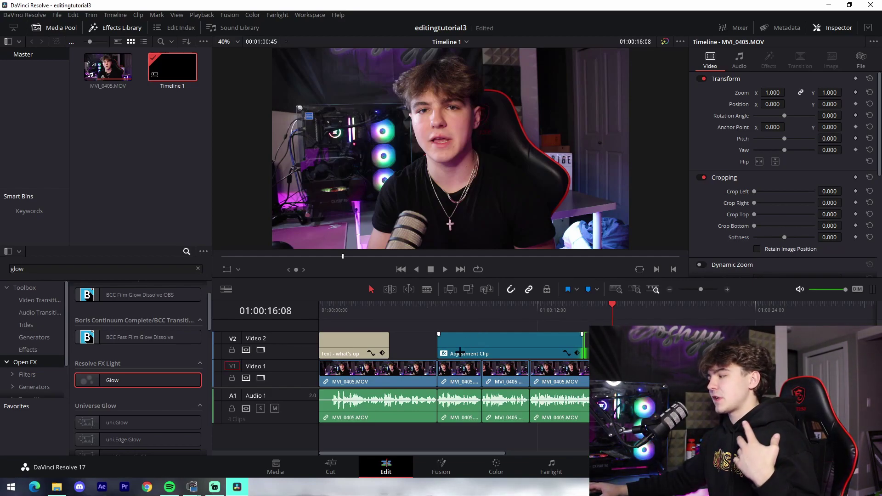
{"action": "left_click", "coordinate": [503, 355]}
{"action": "key", "text": "BackSpace"}
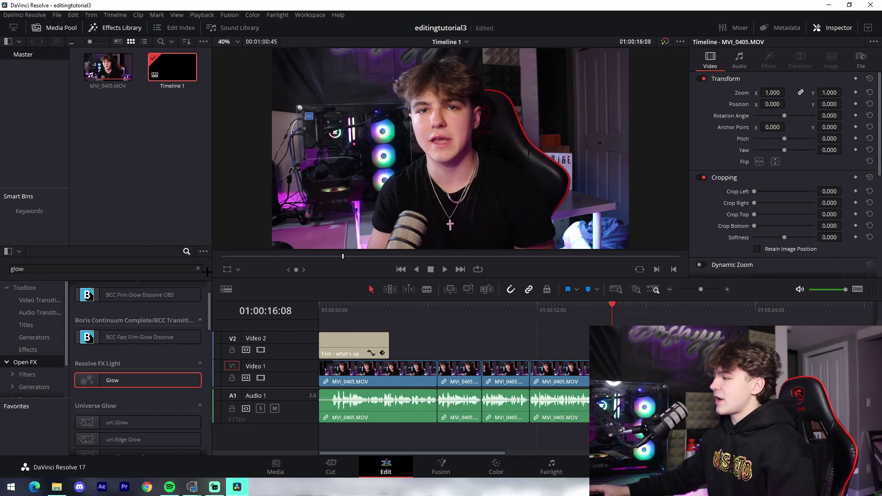
Step: Clear the effects search and add a Cross Dissolve between the first and second clips, shortened to 46 frames
{"action": "left_click", "coordinate": [199, 267]}
{"action": "key", "text": "BackSpace"}
{"action": "key", "text": "BackSpace"}
{"action": "key", "text": "BackSpace"}
{"action": "key", "text": "BackSpace"}
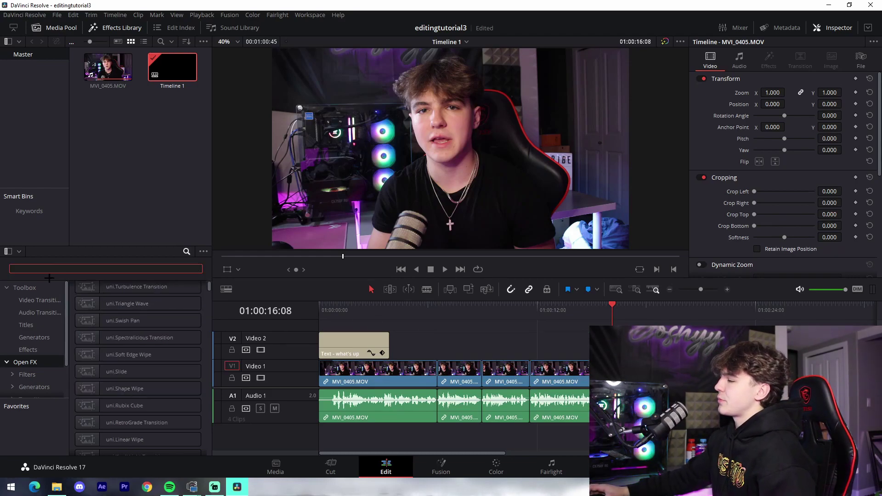
{"action": "left_click", "coordinate": [39, 300]}
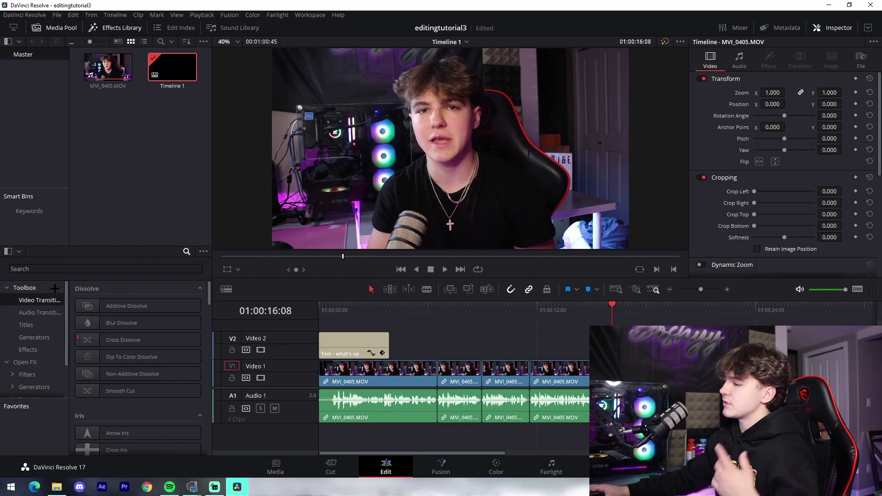
{"action": "left_click_drag", "start_coordinate": [124, 340], "coordinate": [436, 368]}
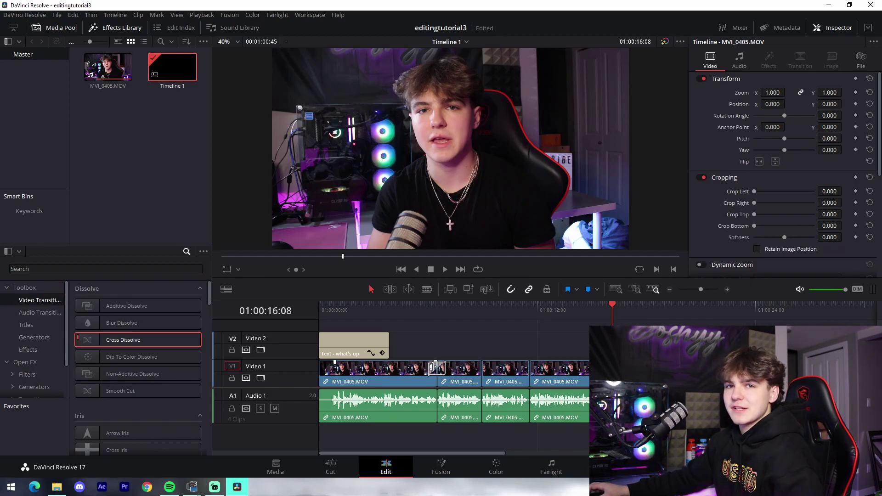
{"action": "left_click_drag", "start_coordinate": [430, 367], "coordinate": [435, 368]}
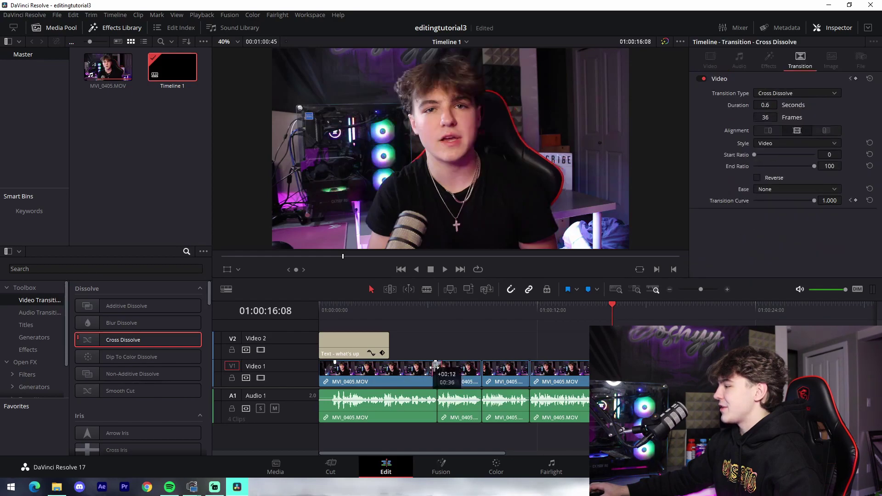
Step: Play the timeline across the Cross Dissolve twice to check how it looks
{"action": "left_click", "coordinate": [429, 310]}
{"action": "key", "text": "space"}
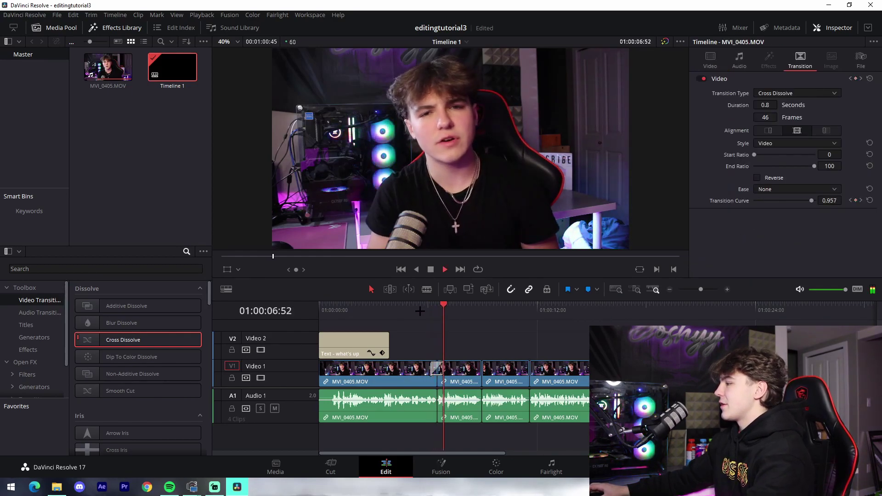
{"action": "left_click", "coordinate": [427, 310]}
{"action": "key", "text": "space"}
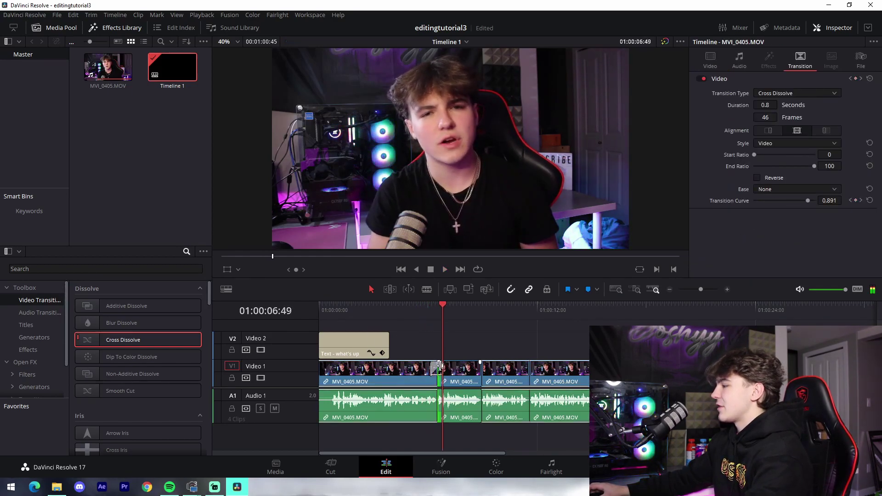
Step: Try a different video transition on the cut between the first and second clips, and delete it after playing it through
{"action": "scroll", "coordinate": [137, 367], "scroll_direction": "down", "scroll_amount": 5}
{"action": "left_click_drag", "start_coordinate": [118, 366], "coordinate": [444, 377]}
{"action": "left_click", "coordinate": [429, 310]}
{"action": "key", "text": "space"}
Step: Try the Rotate transition on the cut between the first and second clips, and delete it after previewing it
{"action": "key", "text": "space"}
{"action": "left_click", "coordinate": [431, 368]}
{"action": "key", "text": "BackSpace"}
{"action": "scroll", "coordinate": [137, 383], "scroll_direction": "down", "scroll_amount": 15}
{"action": "left_click_drag", "start_coordinate": [152, 384], "coordinate": [439, 371]}
{"action": "left_click", "coordinate": [427, 311]}
{"action": "key", "text": "space"}
{"action": "left_click", "coordinate": [426, 315]}
{"action": "key", "text": "space"}
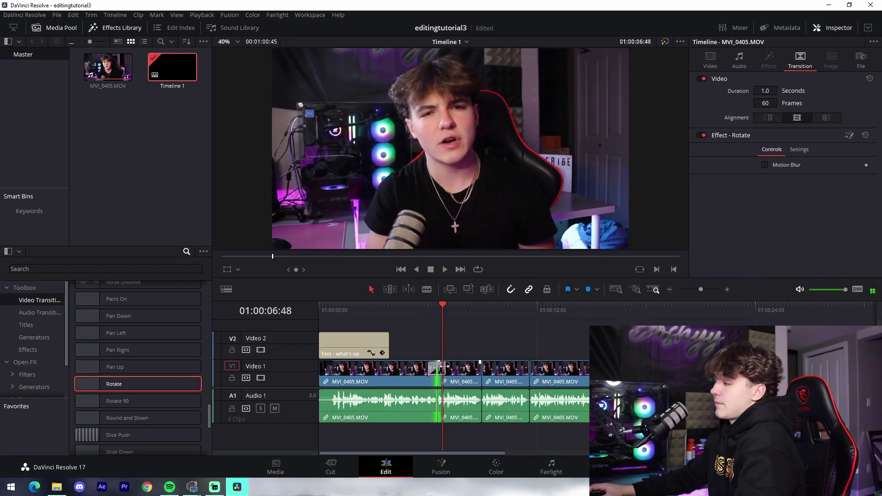
{"action": "left_click", "coordinate": [439, 367]}
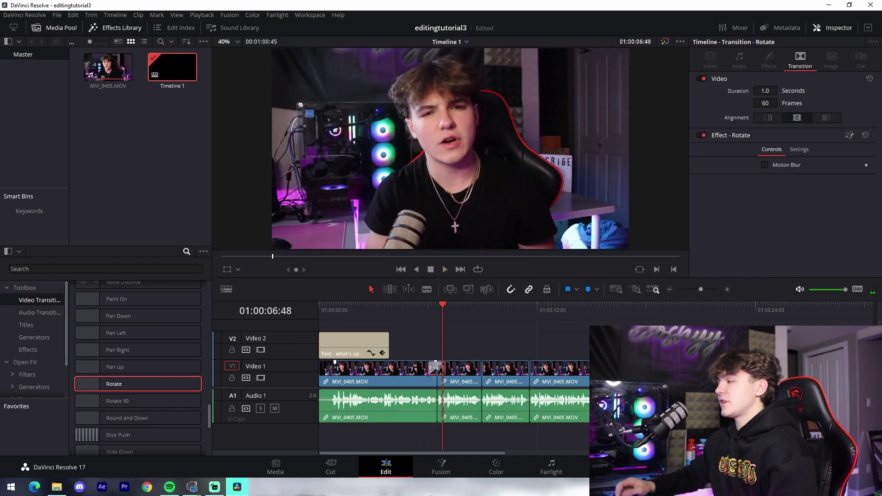
{"action": "key", "text": "Delete"}
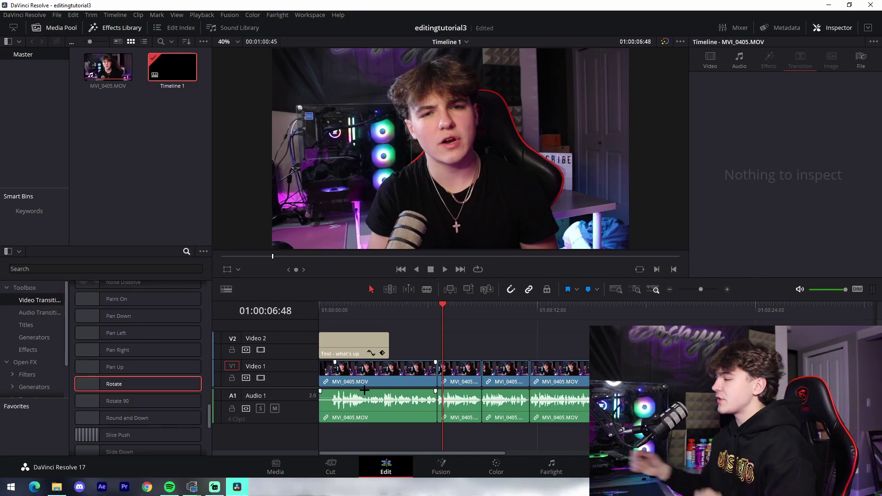
Step: Try out the zoom, position and rotation settings on the first video clip, undoing each change
{"action": "left_click", "coordinate": [375, 377]}
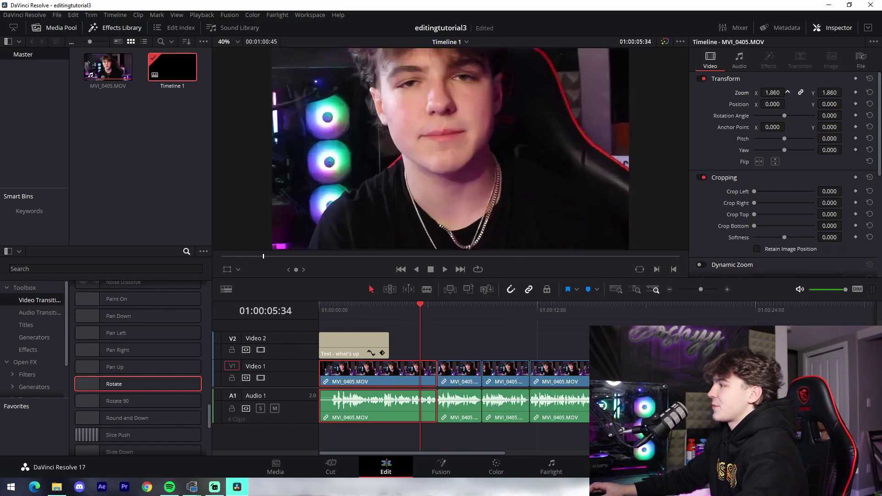
{"action": "left_click_drag", "start_coordinate": [776, 104], "coordinate": [836, 104]}
{"action": "key", "text": "ctrl+z"}
{"action": "key", "text": "ctrl+z"}
{"action": "mouse_move", "coordinate": [784, 116]}
{"action": "left_mouse_down"}
{"action": "mouse_move", "coordinate": [794, 115]}
{"action": "mouse_move", "coordinate": [787, 115]}
{"action": "left_mouse_up"}
{"action": "key", "text": "ctrl+z"}
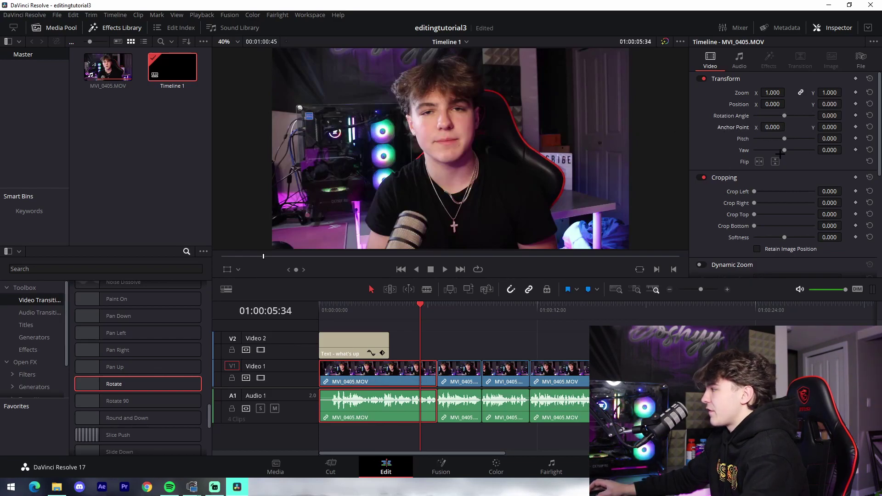
Step: Try cropping the left and right sides of the first clip, and undo the crop
{"action": "mouse_move", "coordinate": [762, 195]}
{"action": "left_mouse_down"}
{"action": "mouse_move", "coordinate": [784, 206]}
{"action": "mouse_move", "coordinate": [768, 203]}
{"action": "left_mouse_up"}
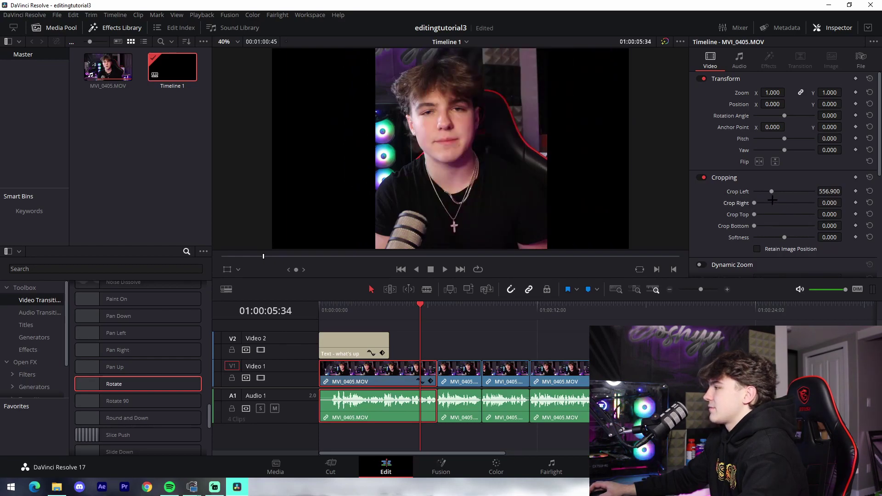
{"action": "key", "text": "ctrl+z"}
{"action": "double_click", "coordinate": [772, 192]}
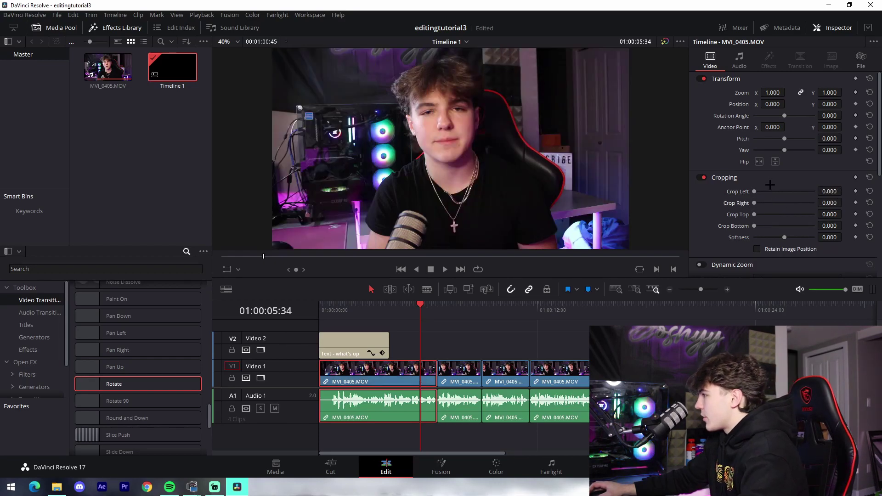
Step: Look over the first clip's volume, pan and pitch settings and its remaining video settings
{"action": "left_click", "coordinate": [737, 59]}
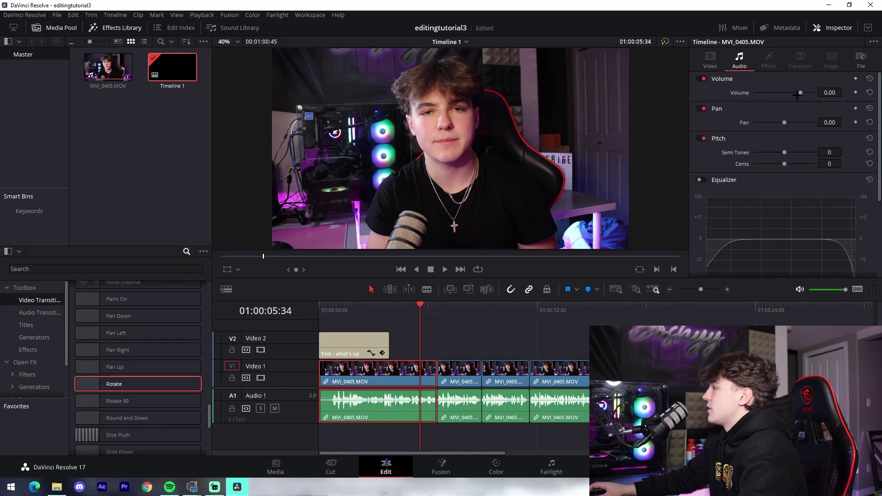
{"action": "left_click", "coordinate": [721, 67]}
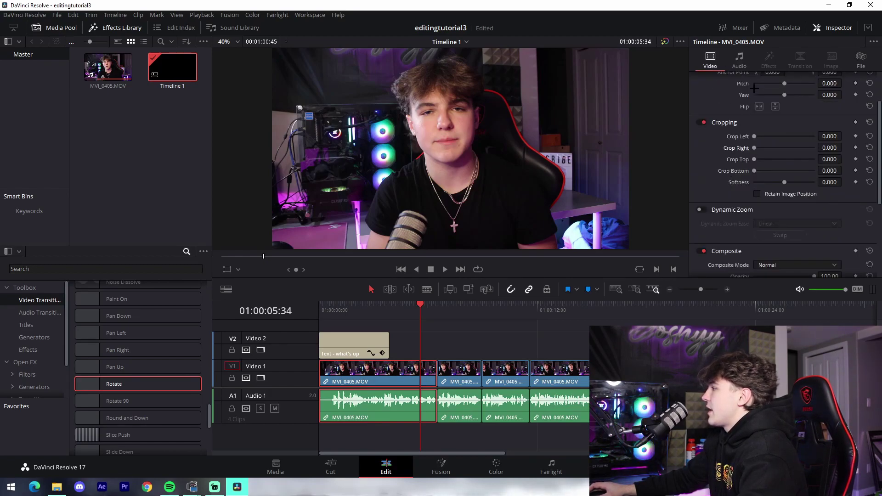
{"action": "left_click", "coordinate": [739, 59]}
{"action": "mouse_move", "coordinate": [785, 93]}
{"action": "left_mouse_down"}
{"action": "mouse_move", "coordinate": [773, 96]}
{"action": "mouse_move", "coordinate": [809, 102]}
{"action": "mouse_move", "coordinate": [798, 104]}
{"action": "left_mouse_up"}
{"action": "double_click", "coordinate": [792, 105]}
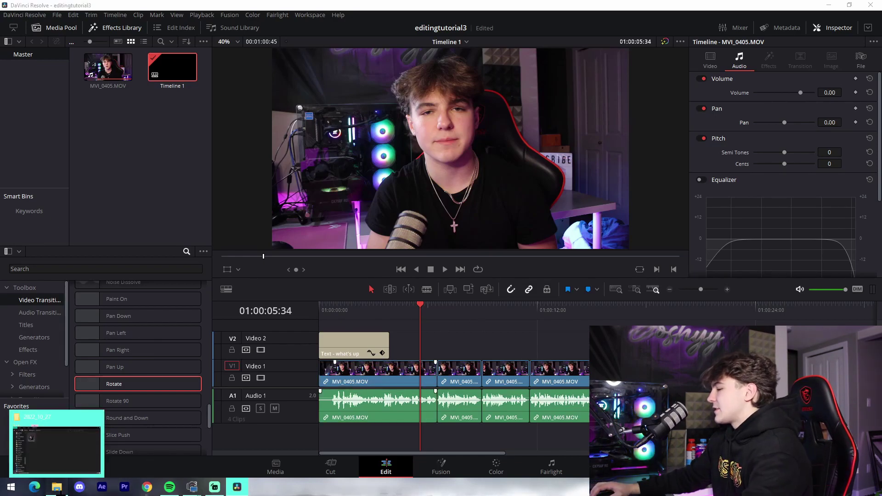
Step: In File Explorer, open the NewTutorials folder inside Background Music and place a music track below Audio 1 at the timeline's start
{"action": "left_click", "coordinate": [56, 487]}
{"action": "scroll", "coordinate": [285, 284], "scroll_direction": "up", "scroll_amount": 15}
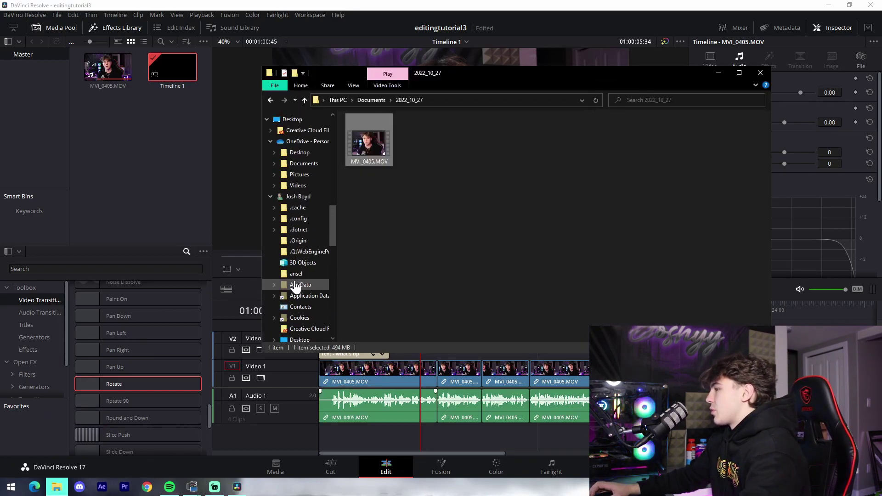
{"action": "left_click", "coordinate": [293, 170]}
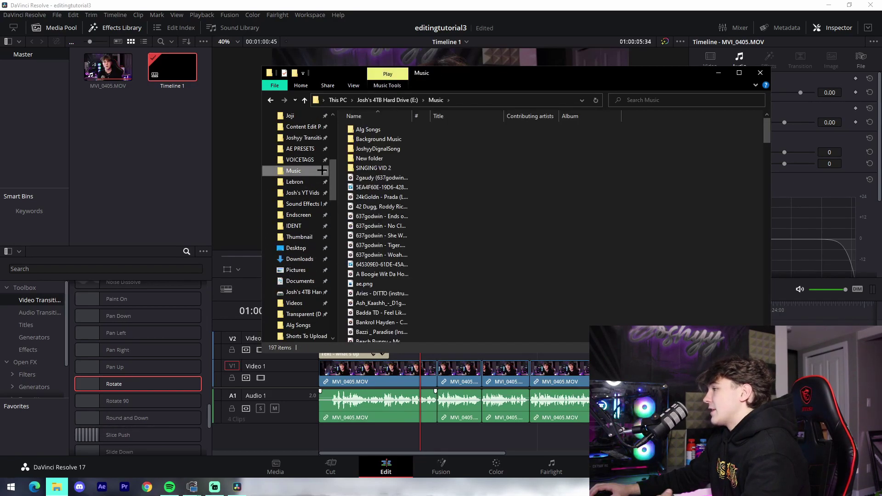
{"action": "left_click", "coordinate": [393, 141]}
{"action": "double_click", "coordinate": [393, 141]}
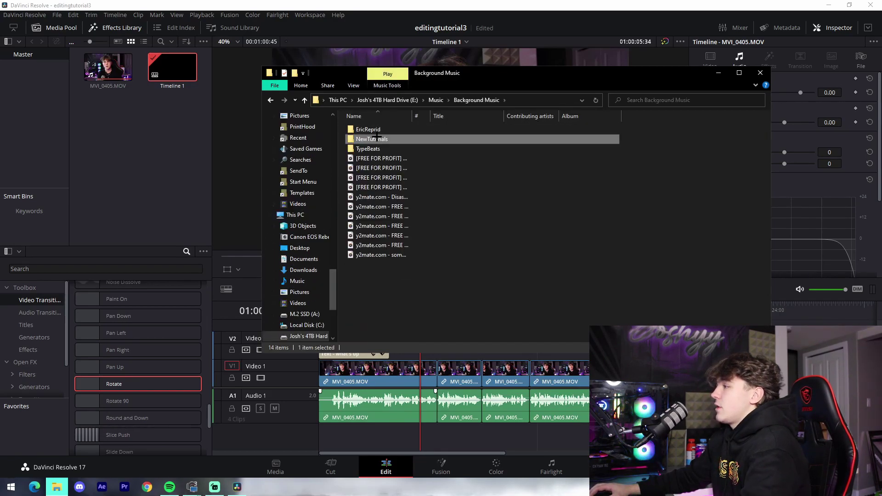
{"action": "double_click", "coordinate": [388, 138]}
{"action": "left_click_drag", "start_coordinate": [388, 149], "coordinate": [324, 432]}
Step: Cut the music on Audio 2 where the video ends and delete the excess part
{"action": "left_click_drag", "start_coordinate": [702, 288], "coordinate": [683, 295]}
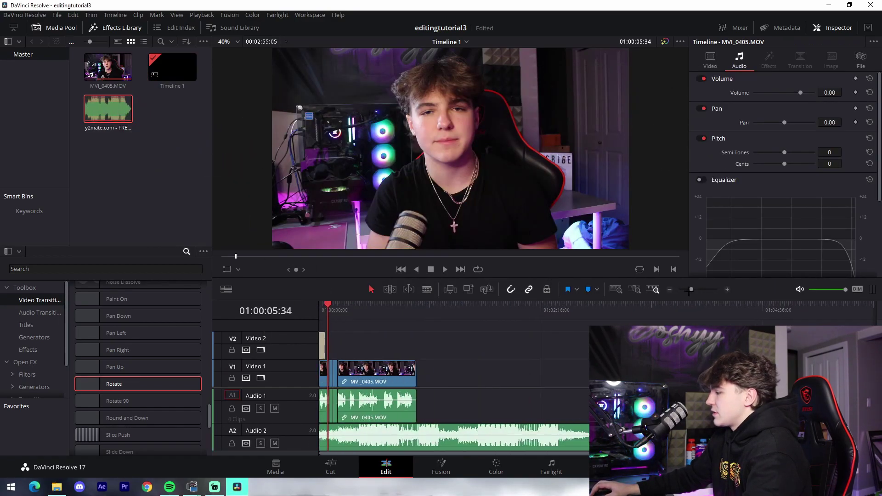
{"action": "key", "text": "b"}
{"action": "left_click", "coordinate": [416, 443]}
{"action": "key", "text": "a"}
{"action": "left_click", "coordinate": [441, 443]}
{"action": "key", "text": "BackSpace"}
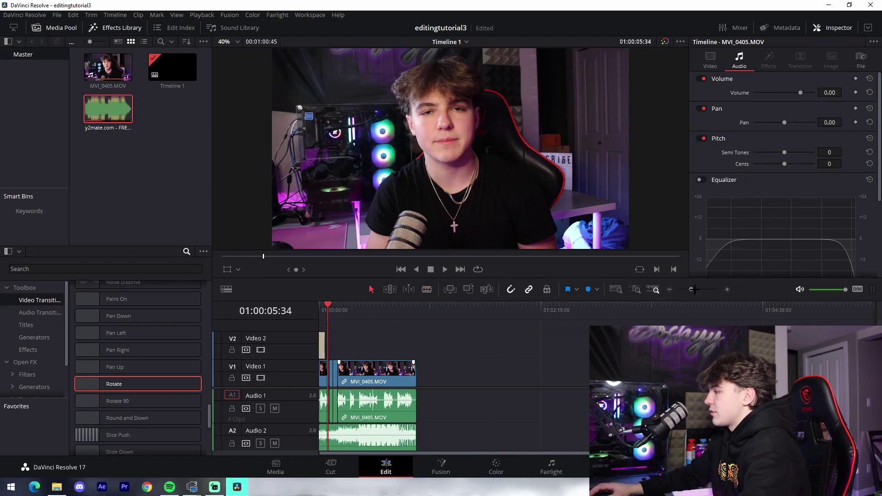
Step: Play the timeline from the beginning to hear the music against the voice
{"action": "left_click_drag", "start_coordinate": [693, 289], "coordinate": [698, 290]}
{"action": "key", "text": "Home"}
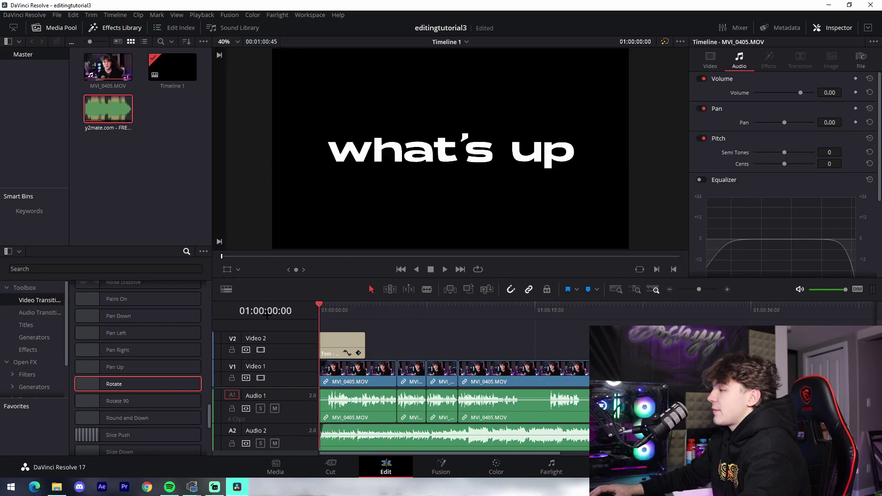
{"action": "key", "text": "space"}
{"action": "key", "text": "ctrl+minus"}
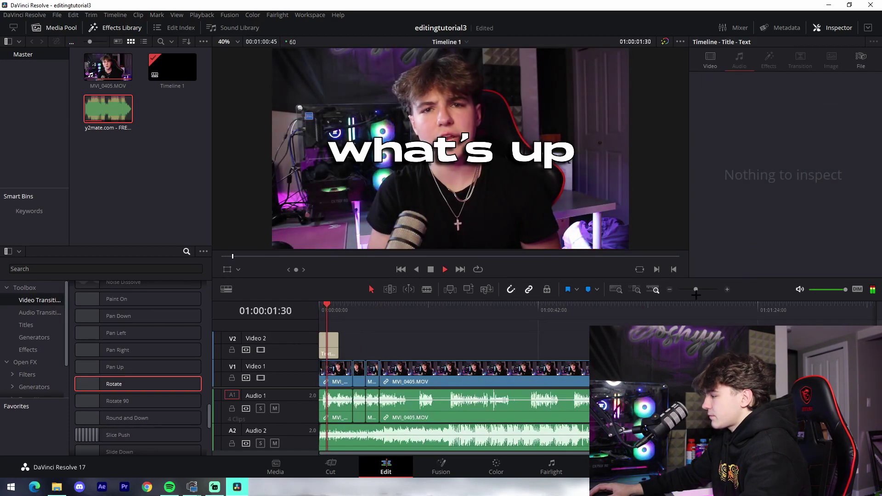
{"action": "key", "text": "space"}
Step: Lower the volume of the music clip on Audio 2 well below its default level
{"action": "left_click", "coordinate": [561, 440]}
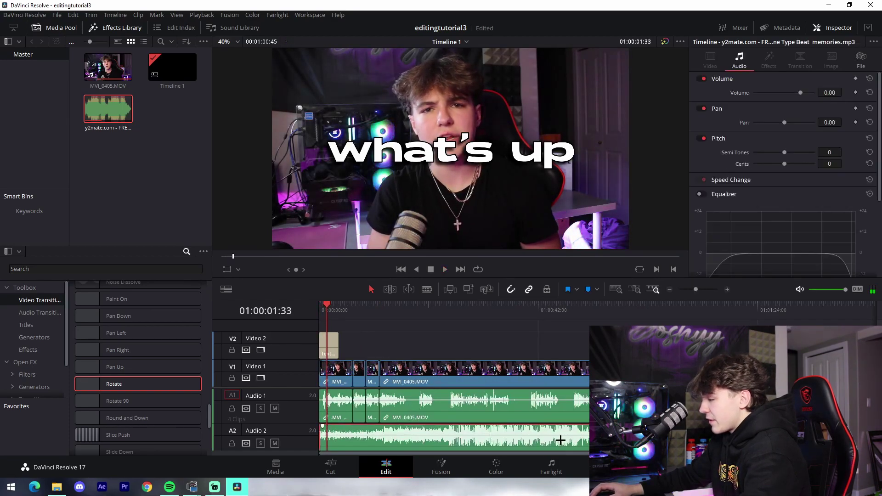
{"action": "left_click", "coordinate": [807, 103]}
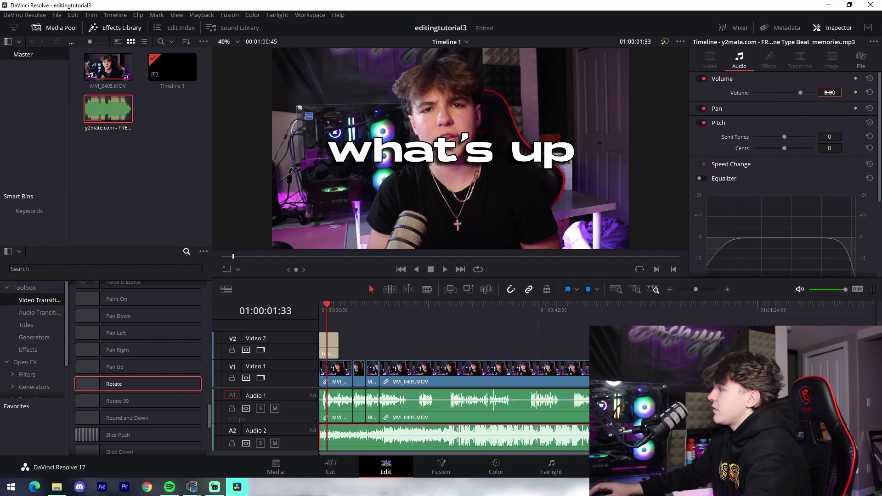
{"action": "left_click_drag", "start_coordinate": [800, 93], "coordinate": [789, 92]}
Step: Play the opening and a section about 24 seconds in to check the quieter music under the voice
{"action": "left_click", "coordinate": [534, 357]}
{"action": "key", "text": "space"}
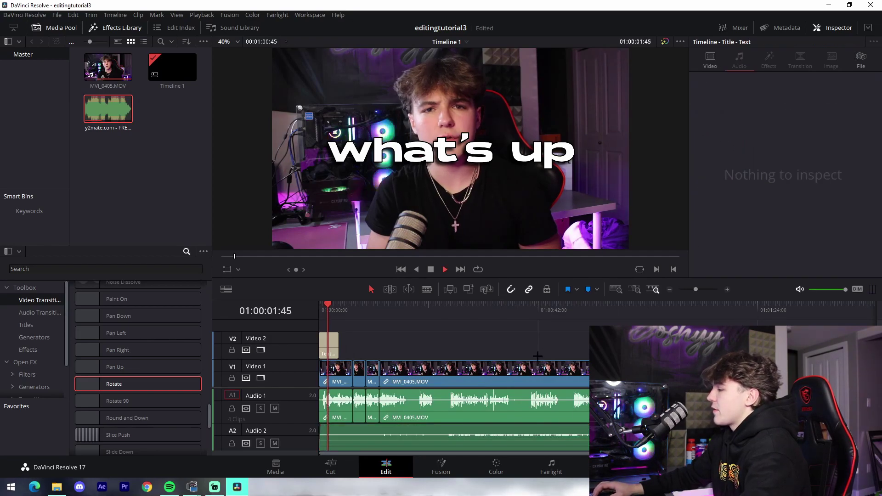
{"action": "left_click", "coordinate": [445, 310]}
{"action": "key", "text": "space"}
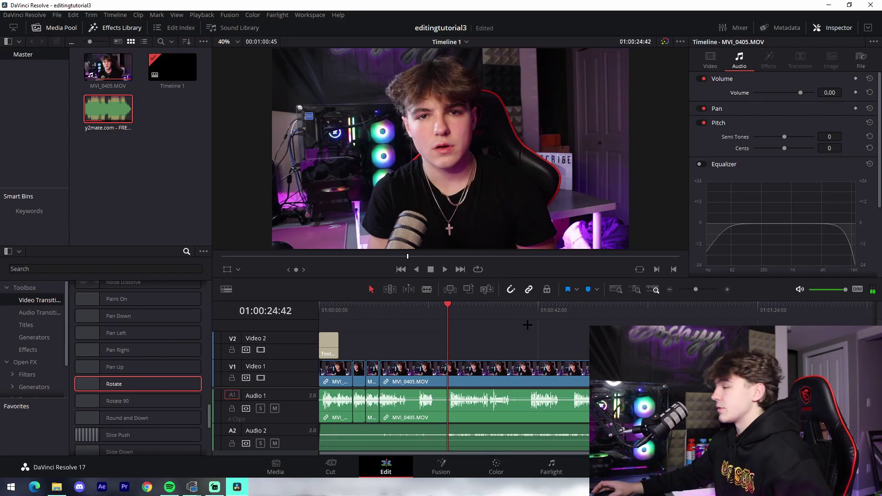
Step: Look through the available generators and the remaining categories in the effects library
{"action": "left_click", "coordinate": [38, 336]}
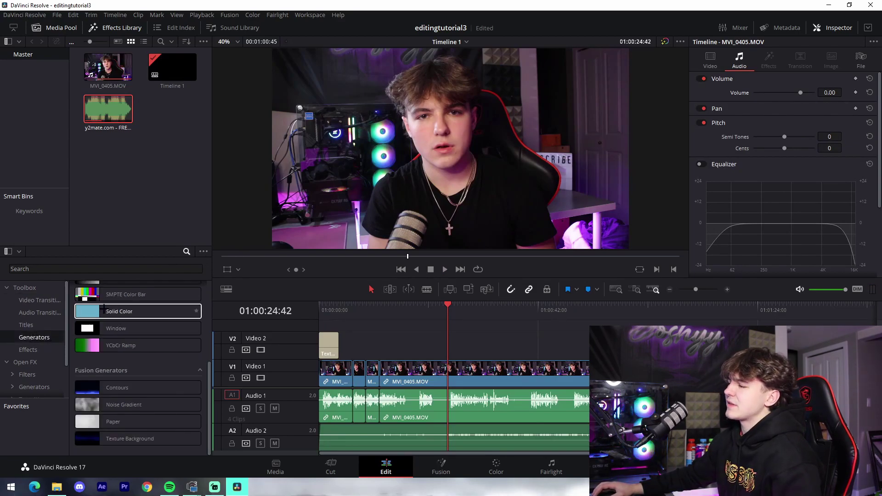
{"action": "scroll", "coordinate": [138, 331], "scroll_direction": "up", "scroll_amount": 5}
{"action": "scroll", "coordinate": [60, 363], "scroll_direction": "down", "scroll_amount": 7}
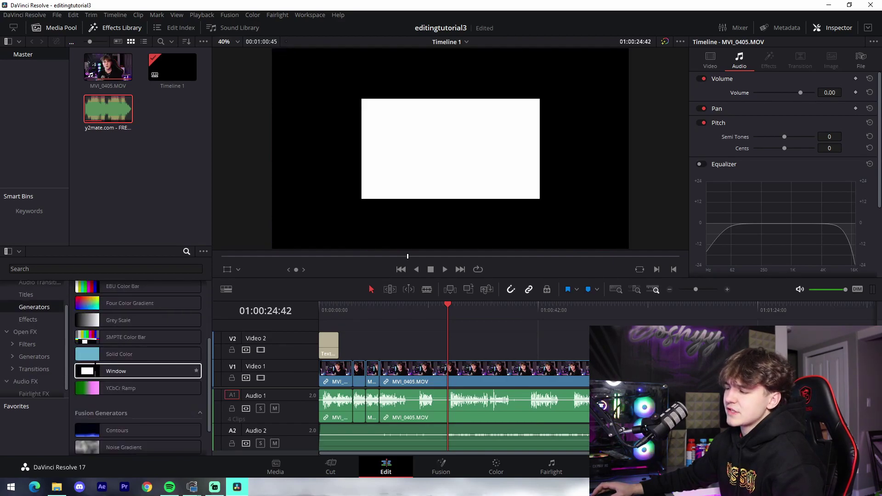
{"action": "scroll", "coordinate": [99, 421], "scroll_direction": "down", "scroll_amount": 3}
{"action": "scroll", "coordinate": [27, 381], "scroll_direction": "down", "scroll_amount": 1}
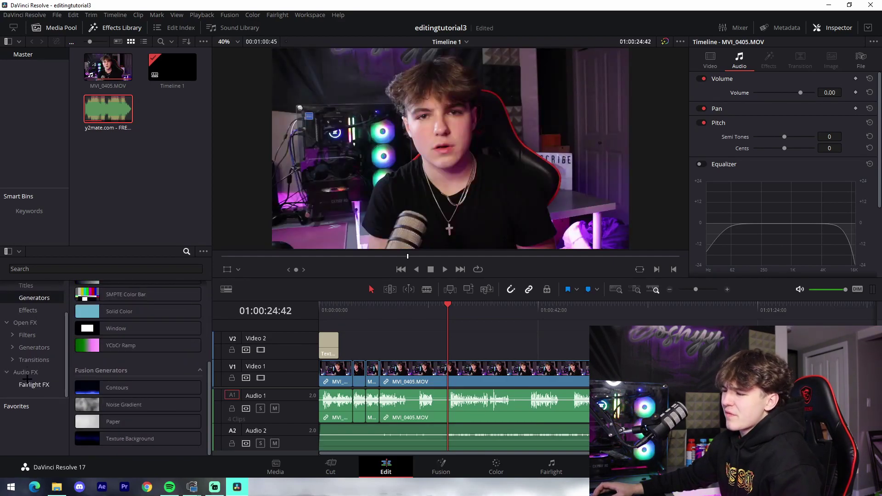